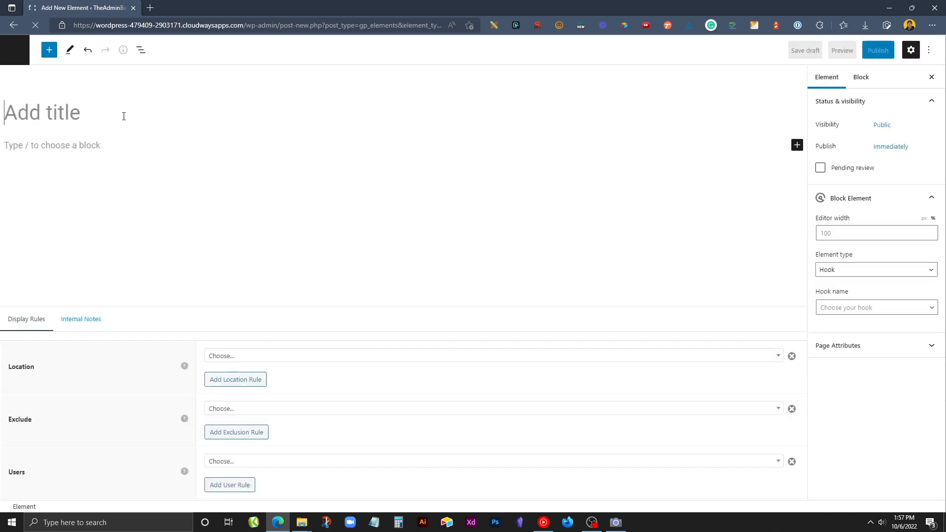
Step: Title the new element Post Loop and set its element type to Loop Template
type("Post Loop")
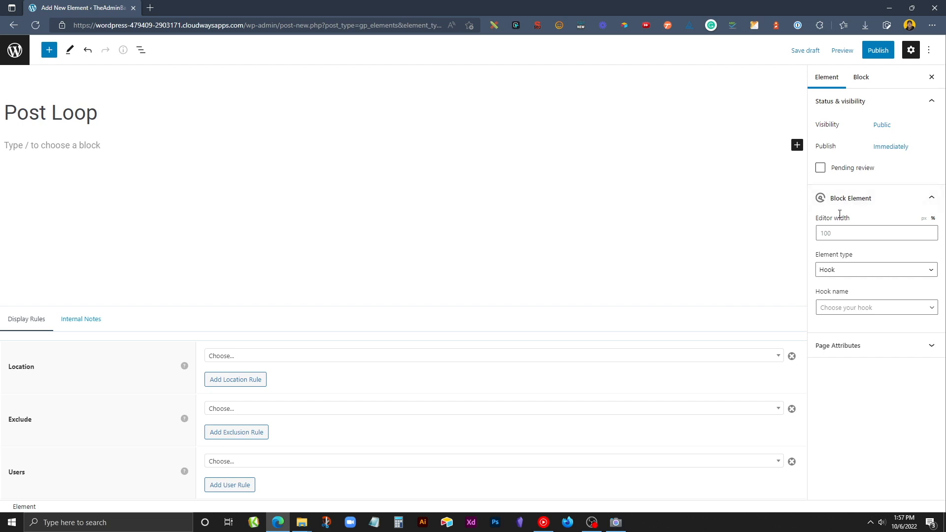
left_click(831, 269)
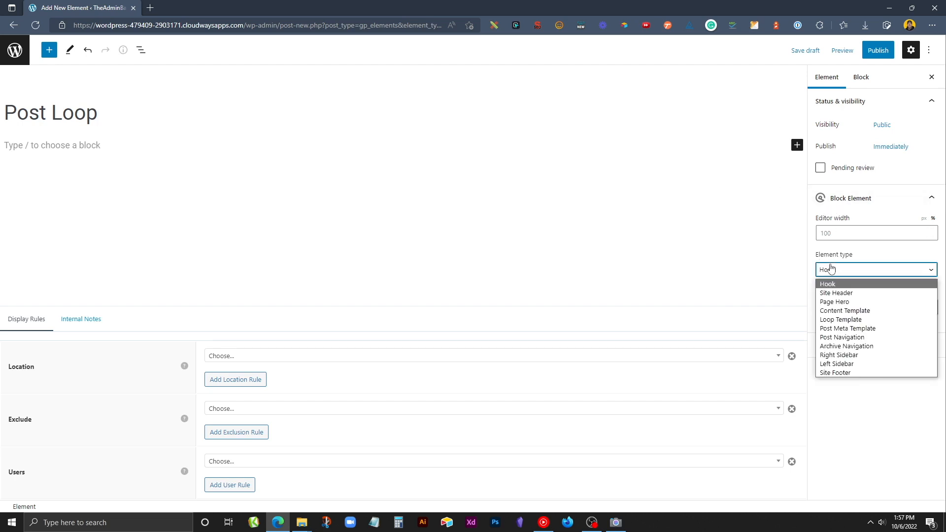
left_click(836, 320)
Step: Set the element's display location rule to Blog
left_click(319, 358)
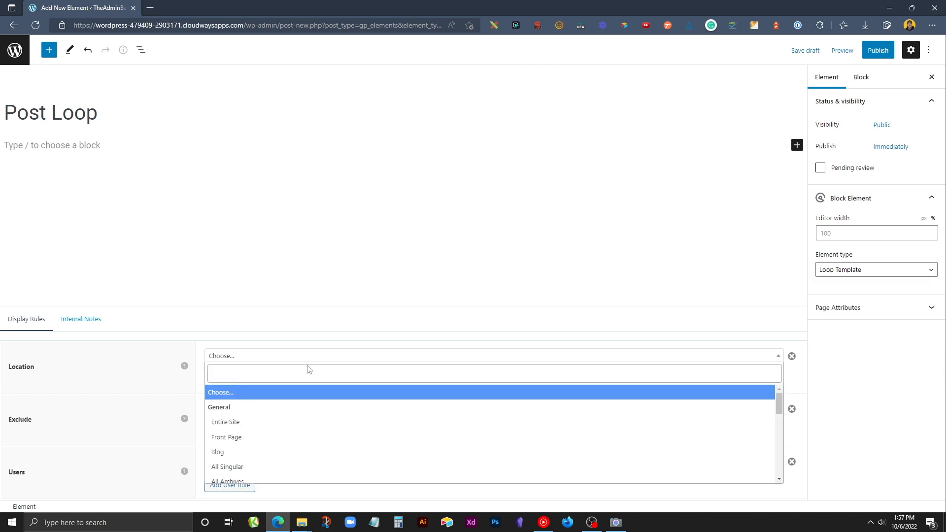
left_click(223, 454)
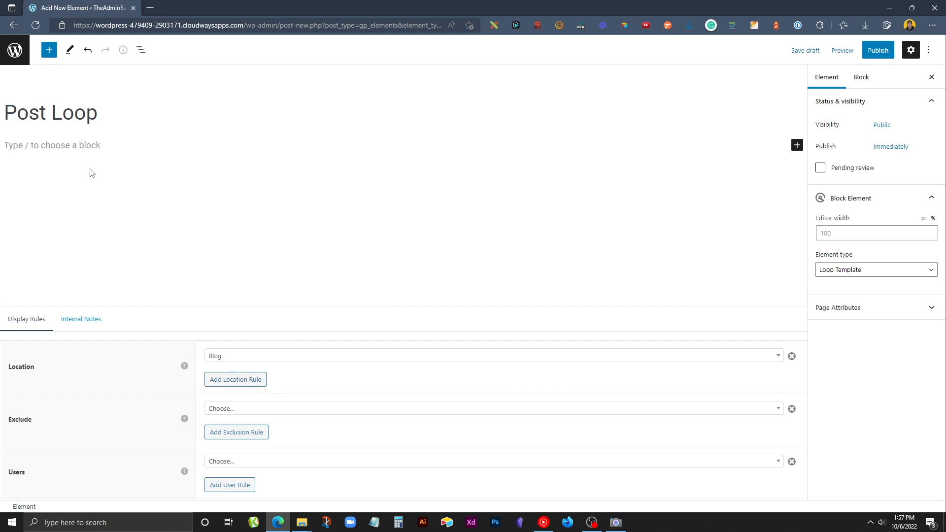
Step: Show the block list view and insert the Query Loop block with advanced query parameters, using the Start blank layout
left_click(140, 49)
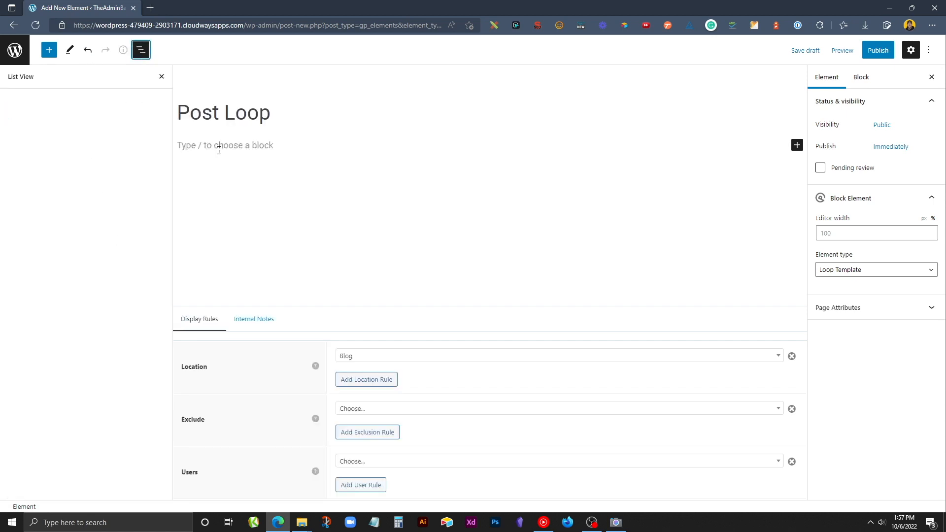
left_click(234, 143)
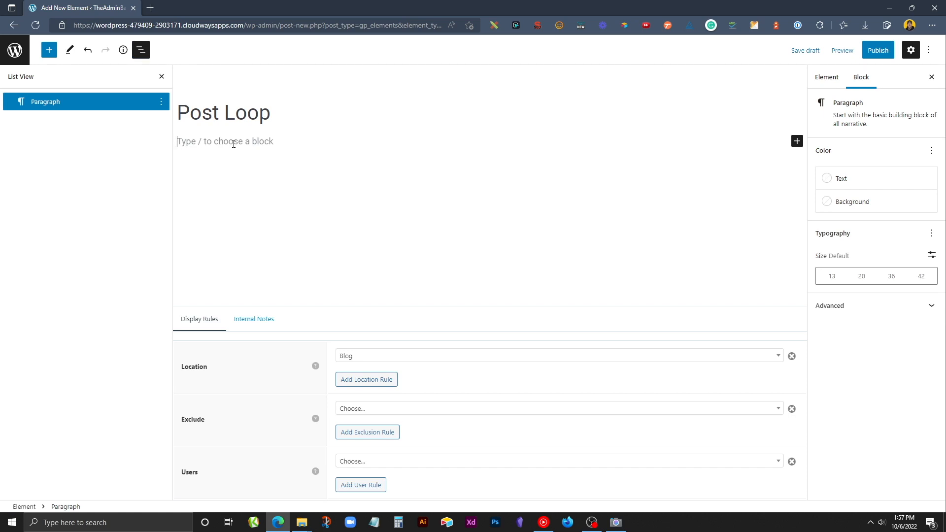
type("/qu")
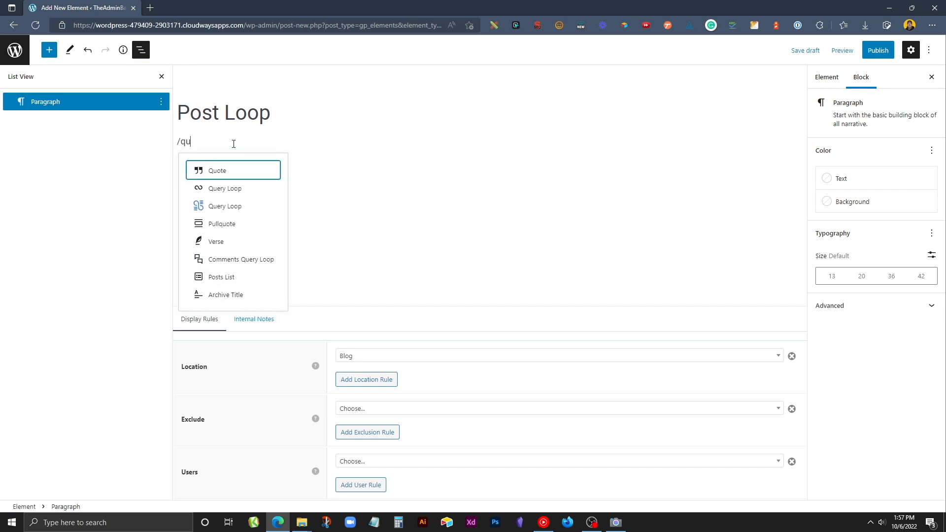
left_click(228, 206)
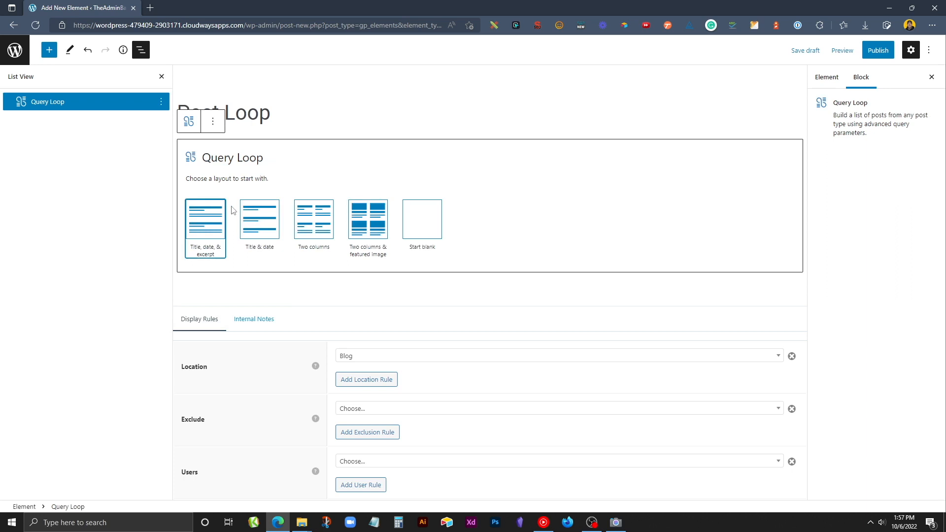
left_click(438, 222)
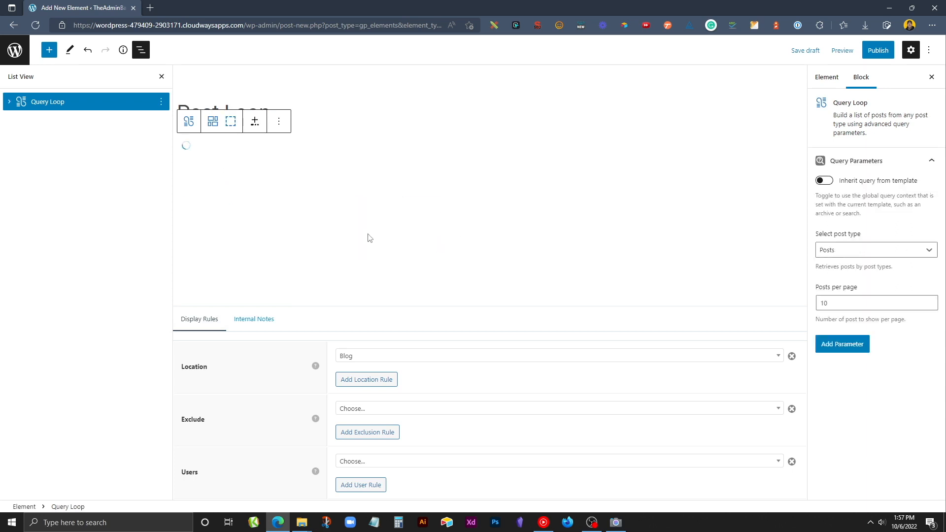
Step: Set the container width of the Post Template inside the Query Loop's Grid to 33%
left_click(9, 102)
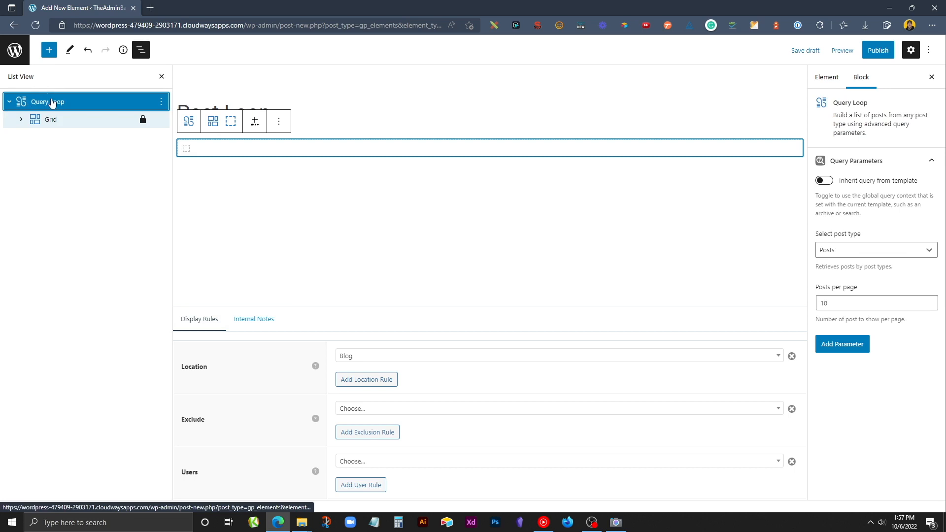
left_click(21, 120)
left_click(69, 141)
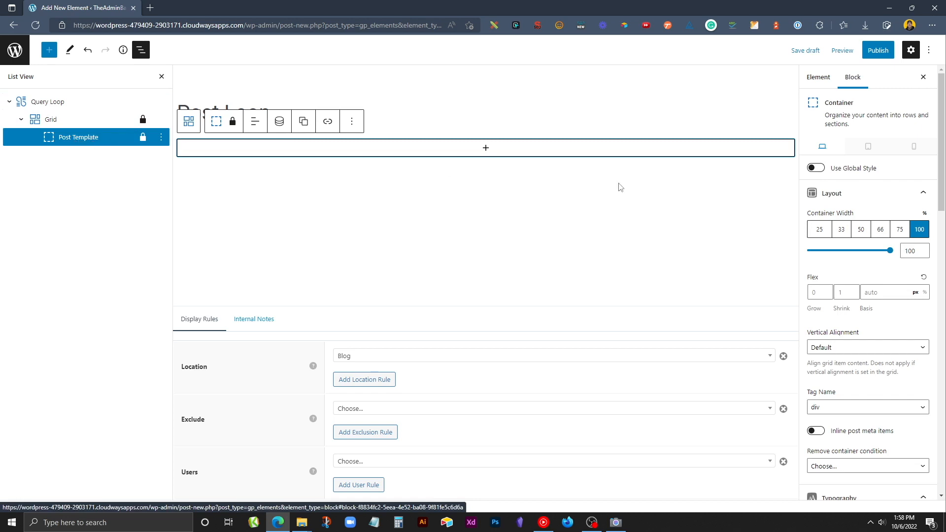
left_click(844, 230)
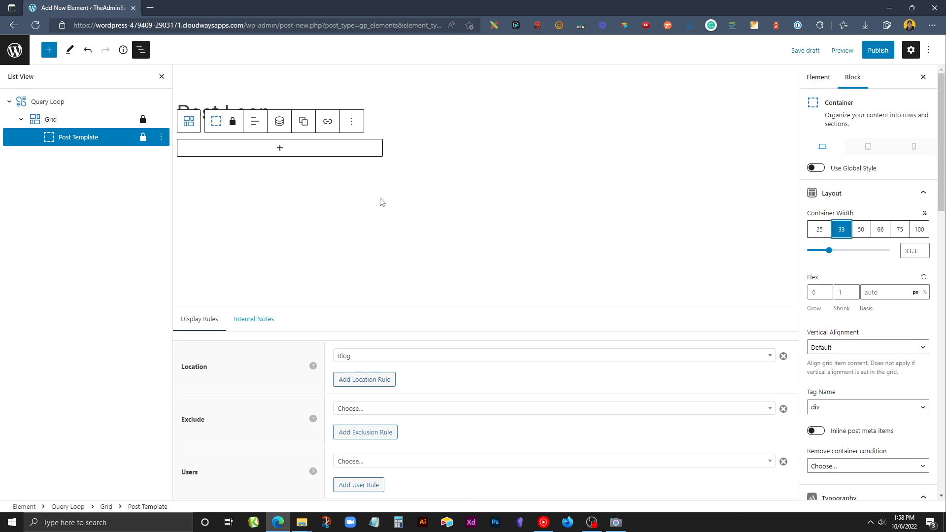
Step: Add an Image block to the Post Template and insert a Headline block below it
left_click(310, 154)
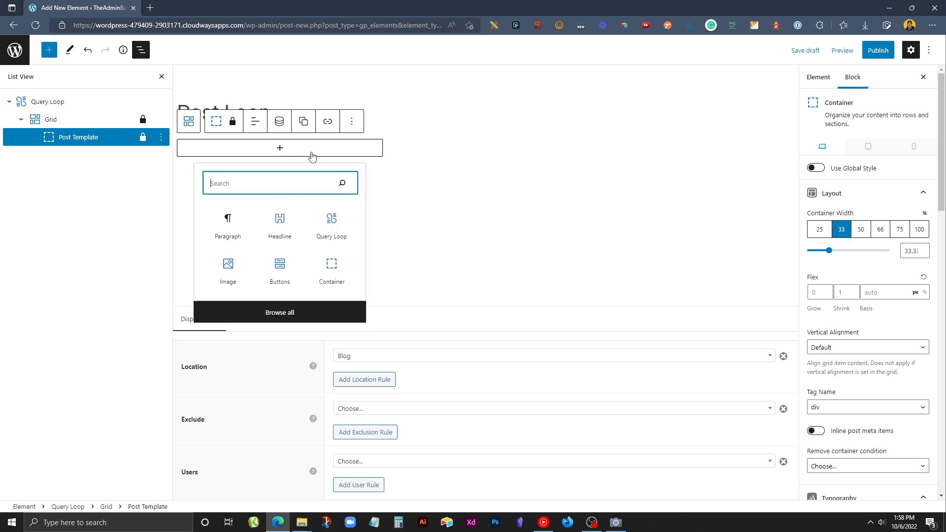
left_click(233, 267)
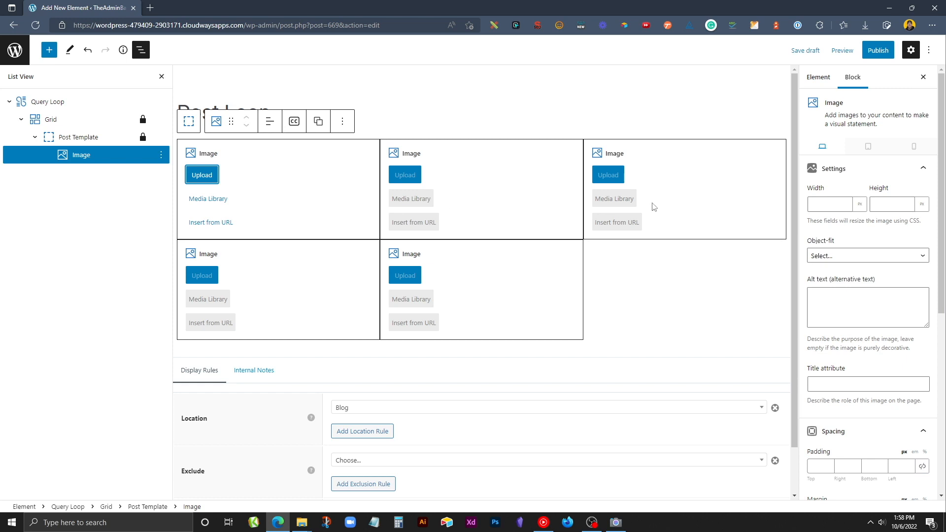
left_click(343, 121)
left_click(369, 240)
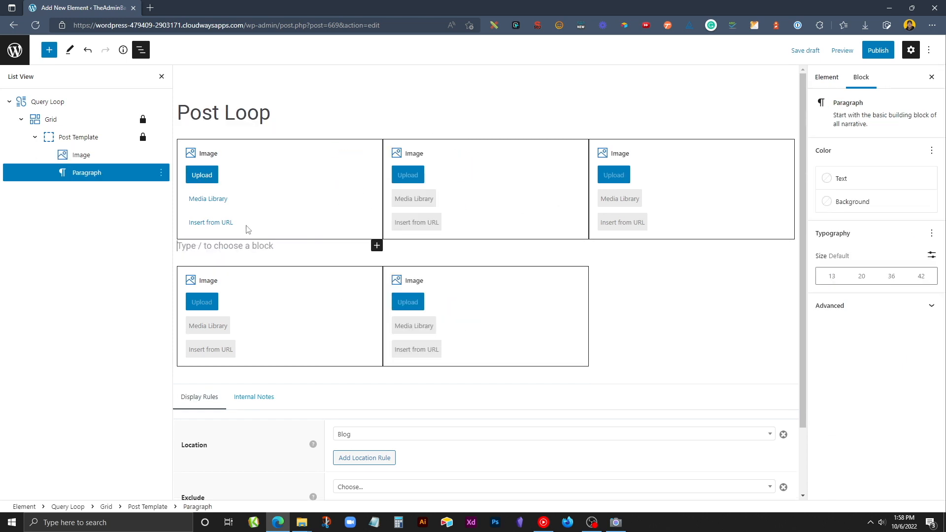
type("/head")
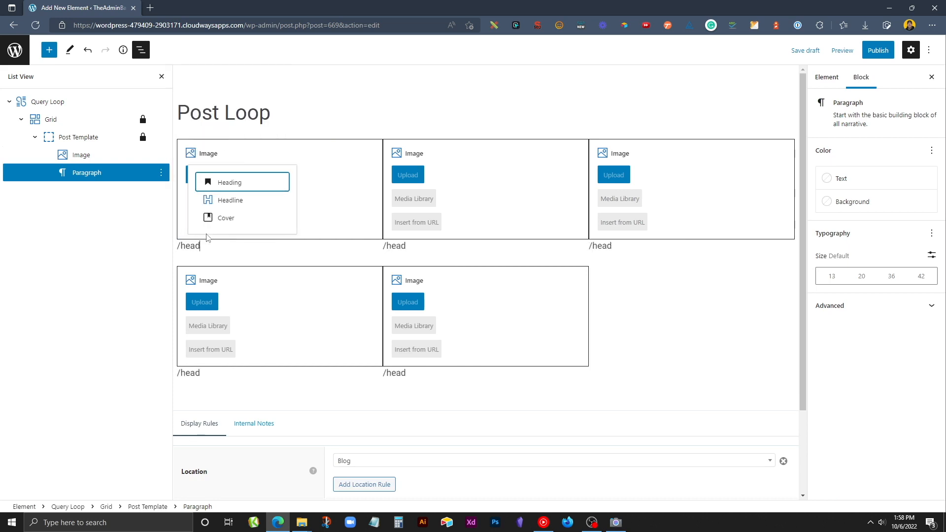
left_click(279, 203)
Step: Insert a second Headline block below the first one and change its tag to Paragraph
key("Return")
type("/")
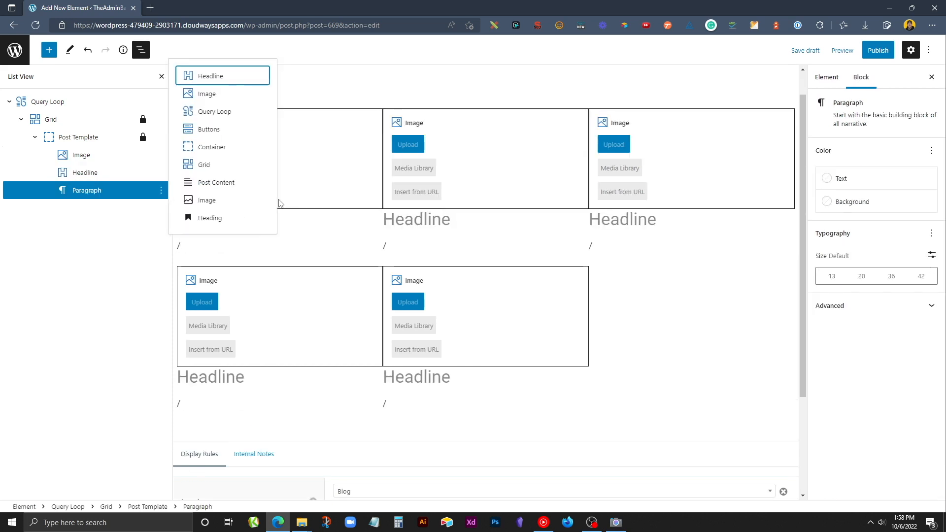
left_click(212, 79)
left_click(270, 221)
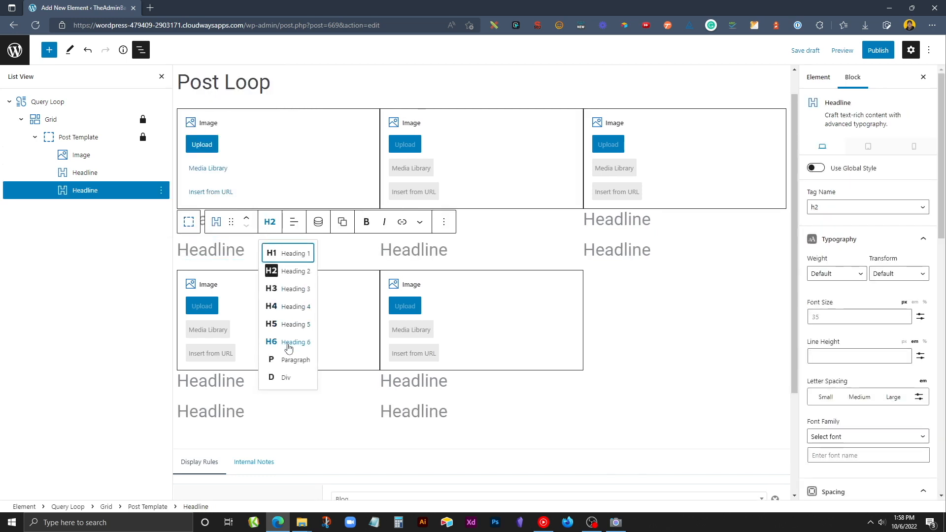
left_click(292, 360)
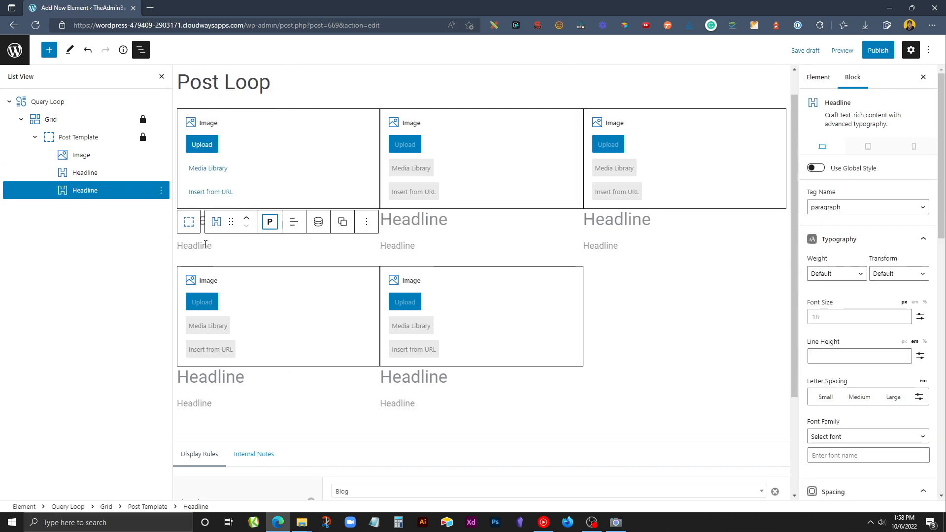
Step: Insert the Buttons block with the blue icon below the paragraph headline in the Post Template
left_click(186, 245)
key("Return")
type("/butt")
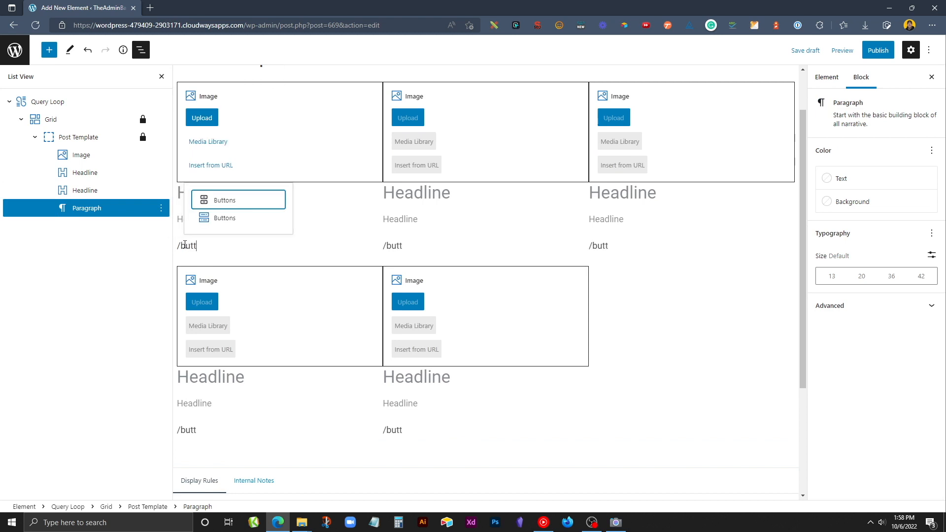
left_click(218, 219)
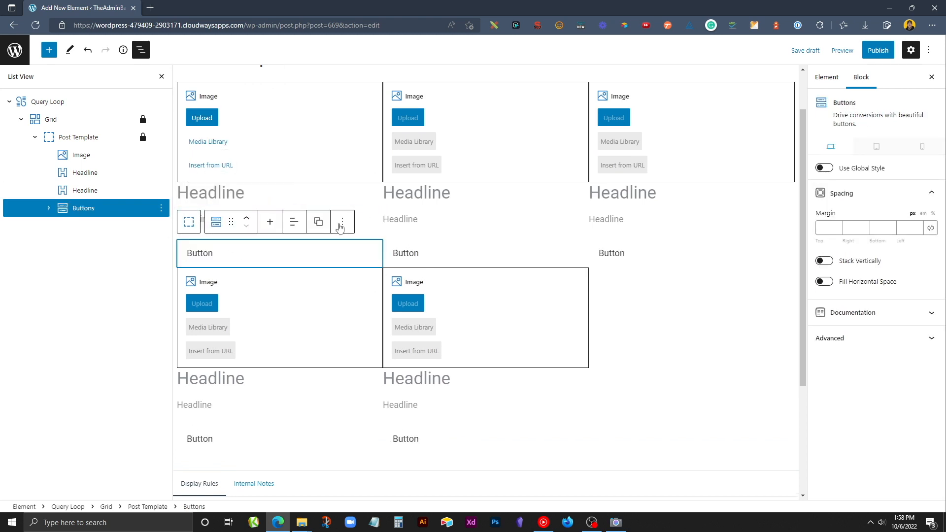
Step: Enable dynamic data on the Image block and set its image source to Featured Image
scroll(364, 236, "up", 1)
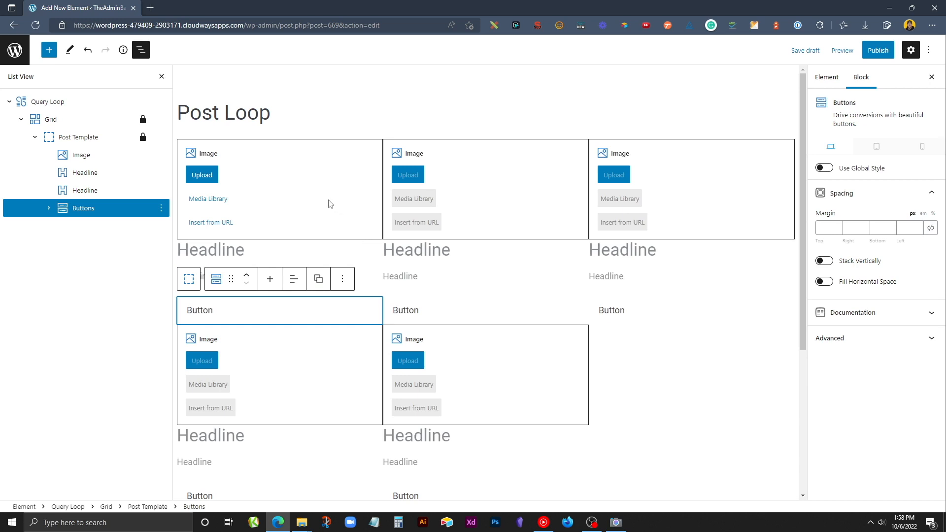
left_click(287, 174)
scroll(843, 345, "down", 5)
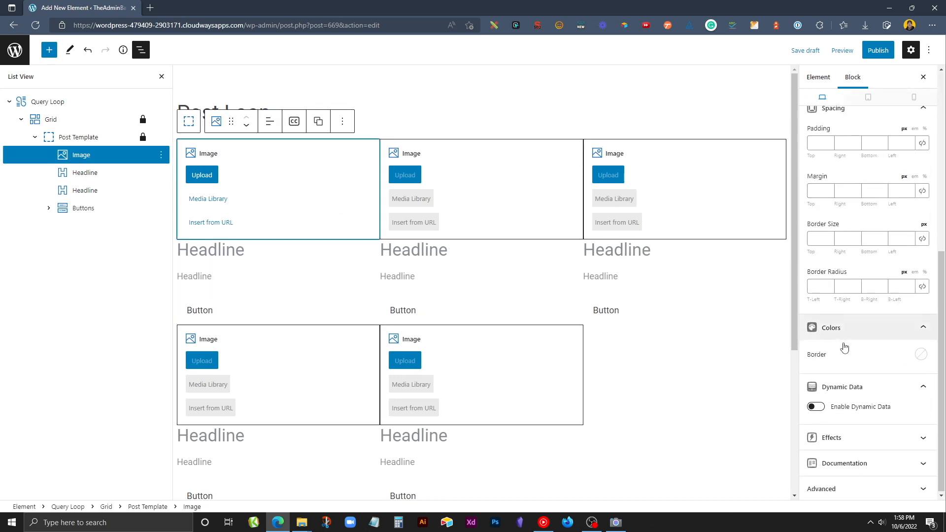
left_click(816, 407)
scroll(854, 402, "down", 2)
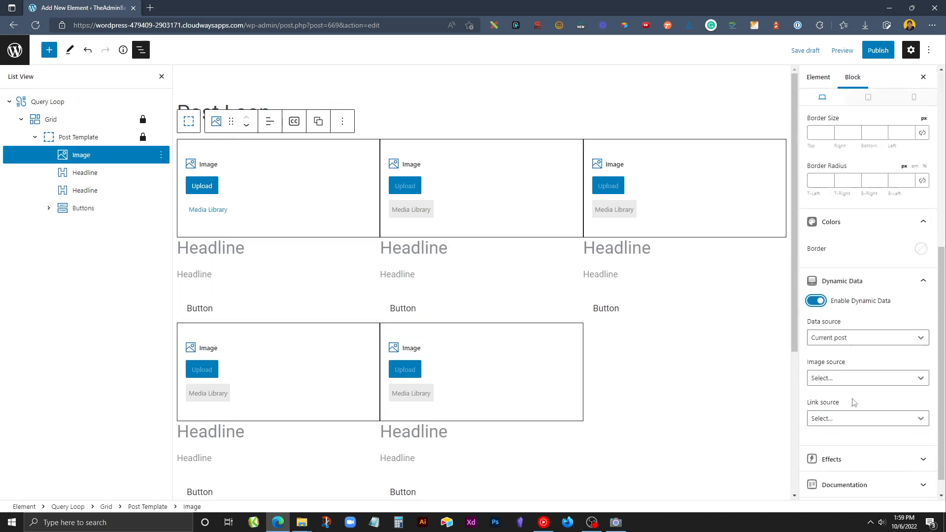
left_click(835, 378)
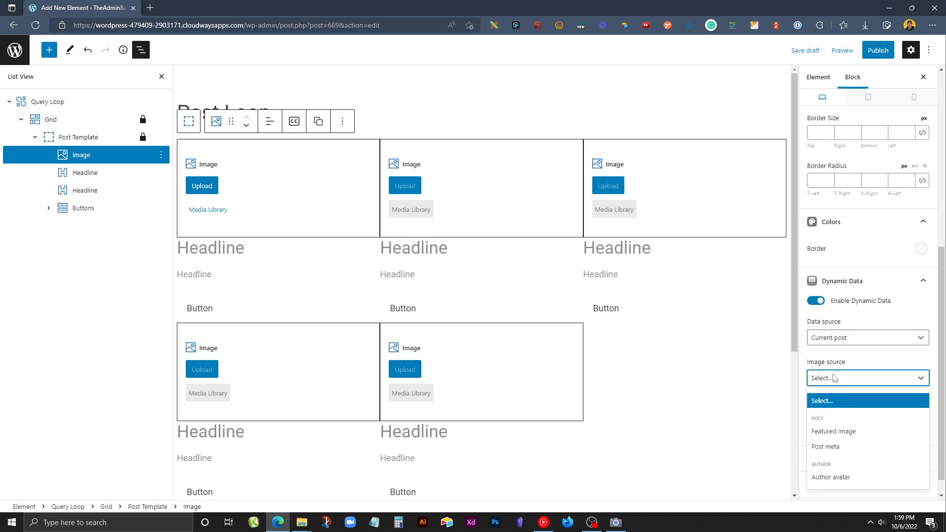
left_click(838, 432)
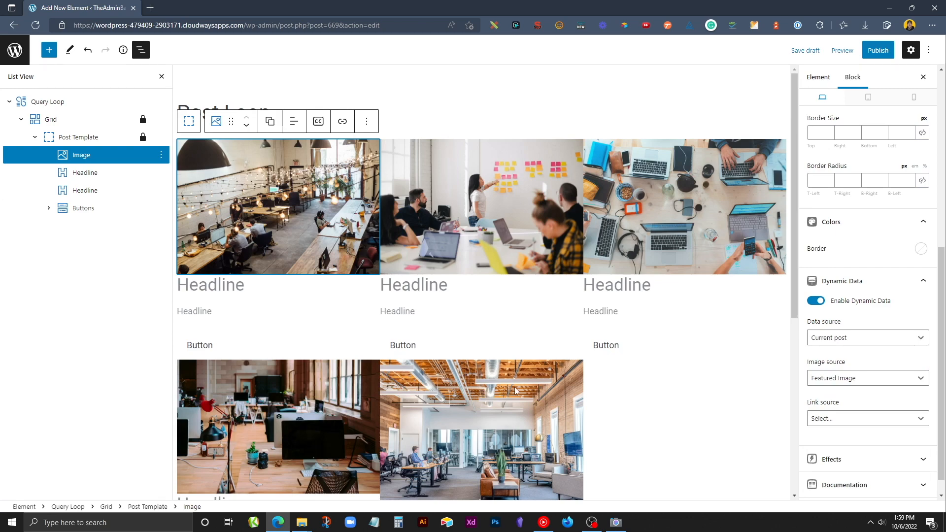
Step: Enable dynamic data on the first Headline below the image and set its content source to Title
scroll(513, 375, "down", 3)
scroll(293, 304, "up", 3)
left_click(198, 281)
scroll(808, 370, "down", 5)
left_click(816, 406)
scroll(821, 381, "down", 3)
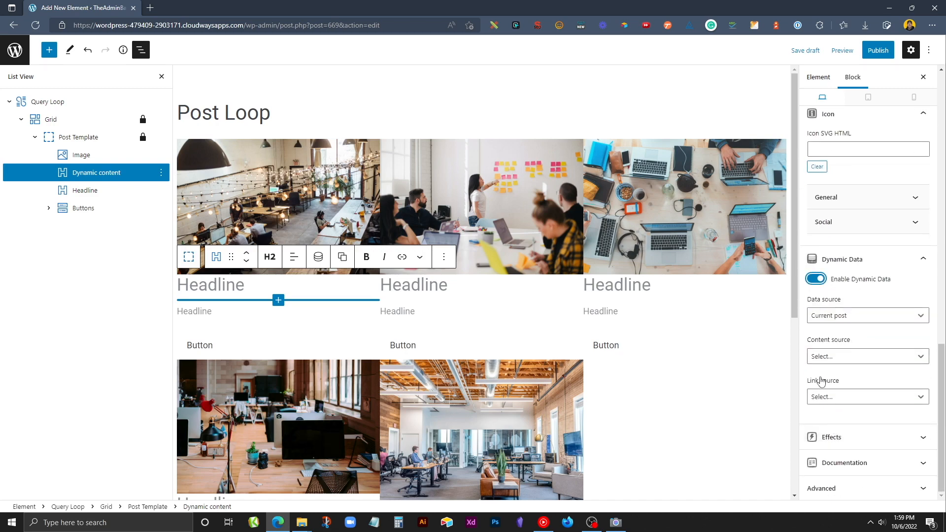
left_click(827, 357)
left_click(827, 411)
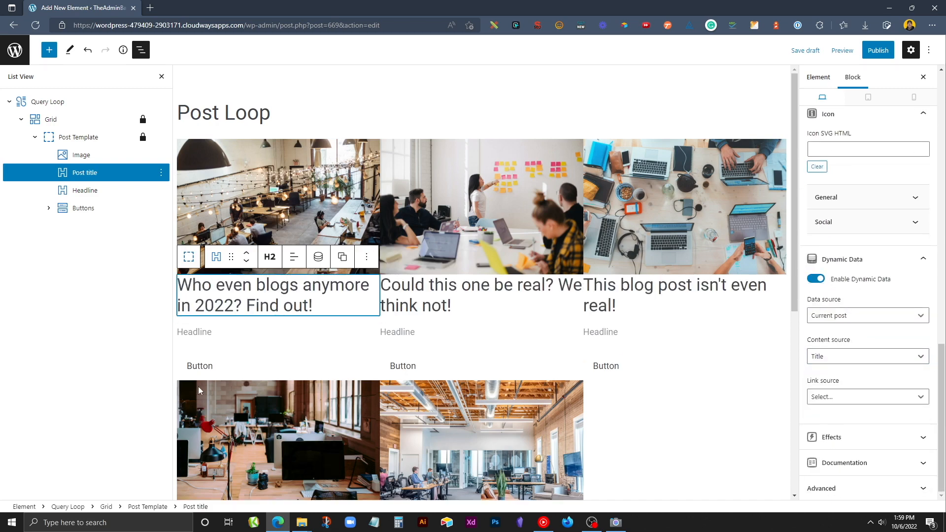
Step: Enable dynamic data on the paragraph headline and set its content source to Excerpt
scroll(663, 309, "down", 5)
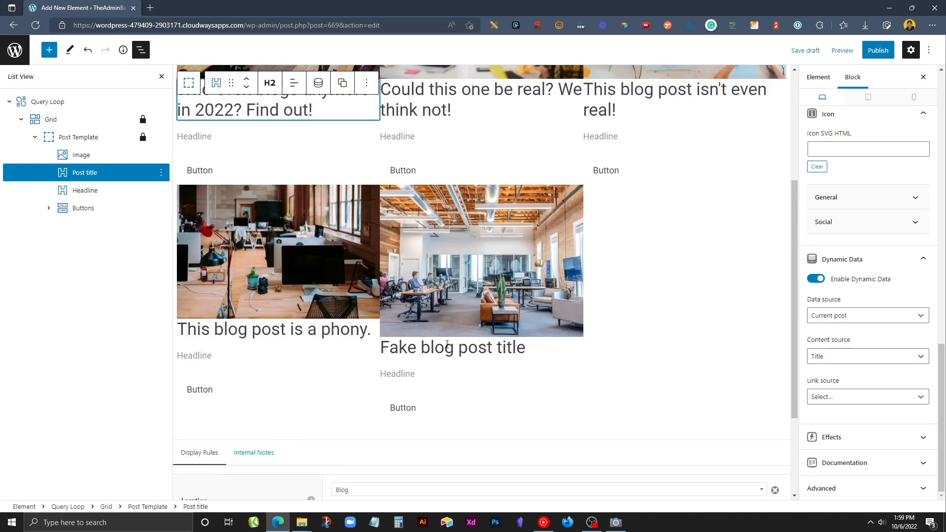
scroll(190, 264, "up", 3)
left_click(190, 265)
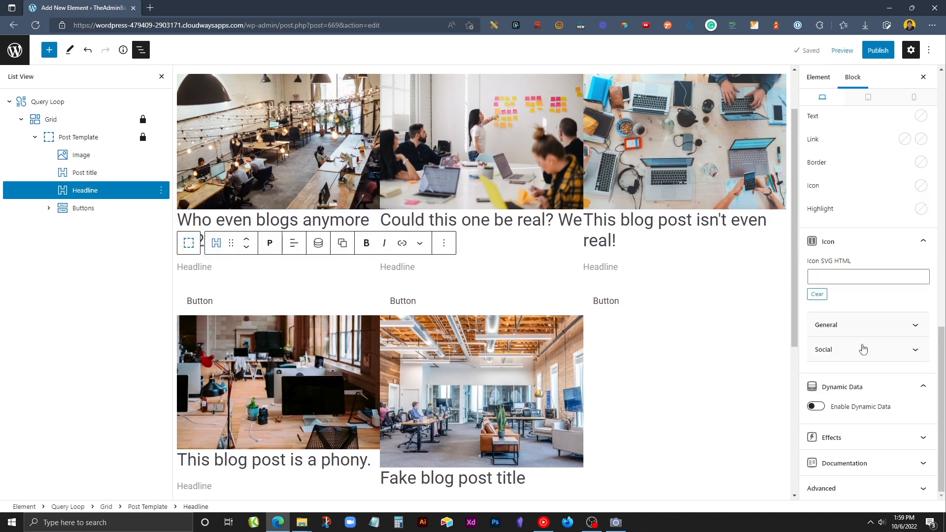
left_click(816, 407)
scroll(890, 418, "down", 2)
left_click(843, 356)
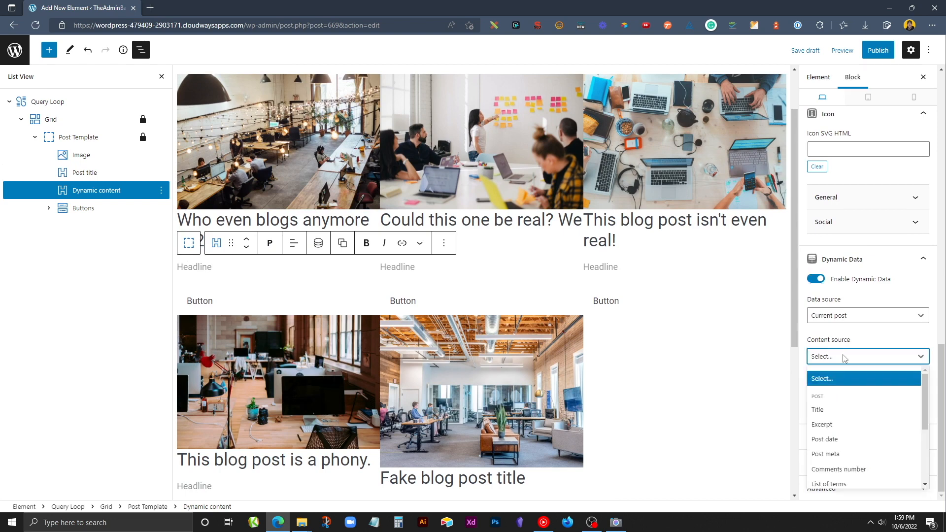
left_click(842, 426)
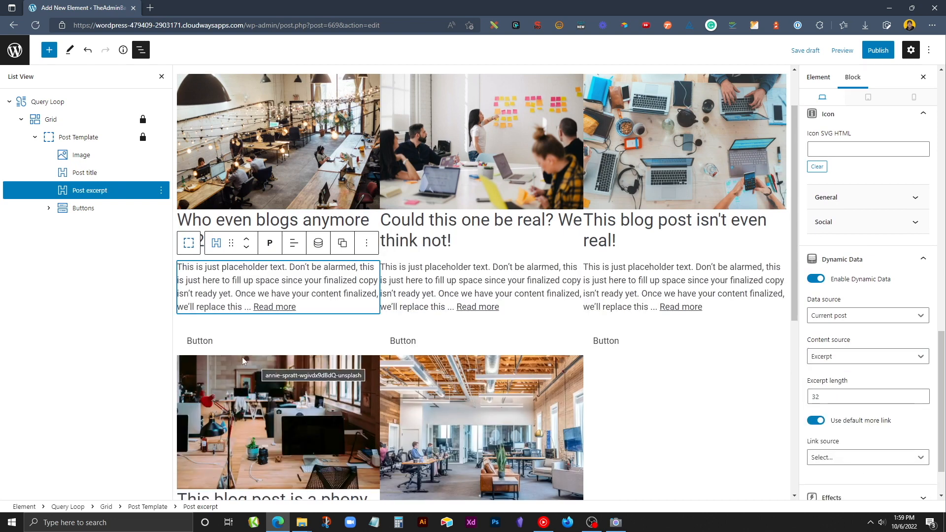
Step: Set the button's background color to the second-darkest palette color, a dark gray
left_click(191, 343)
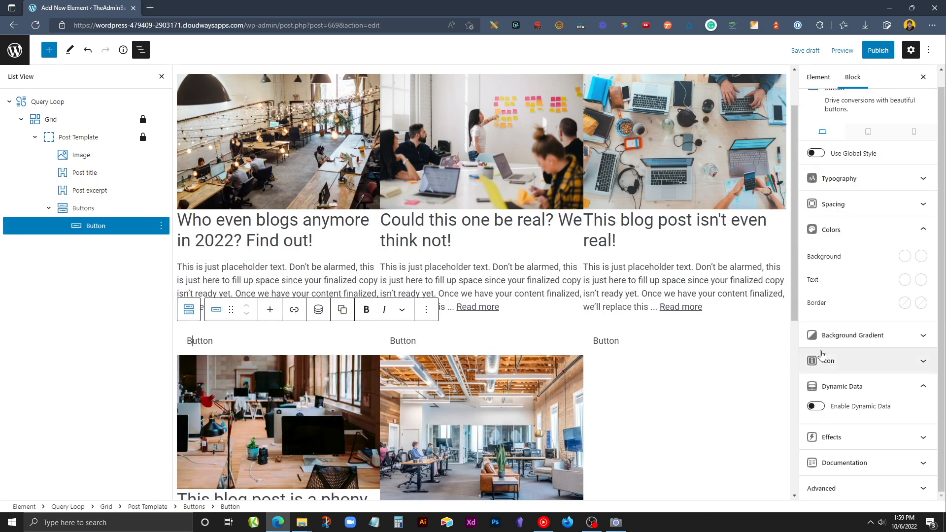
left_click(905, 256)
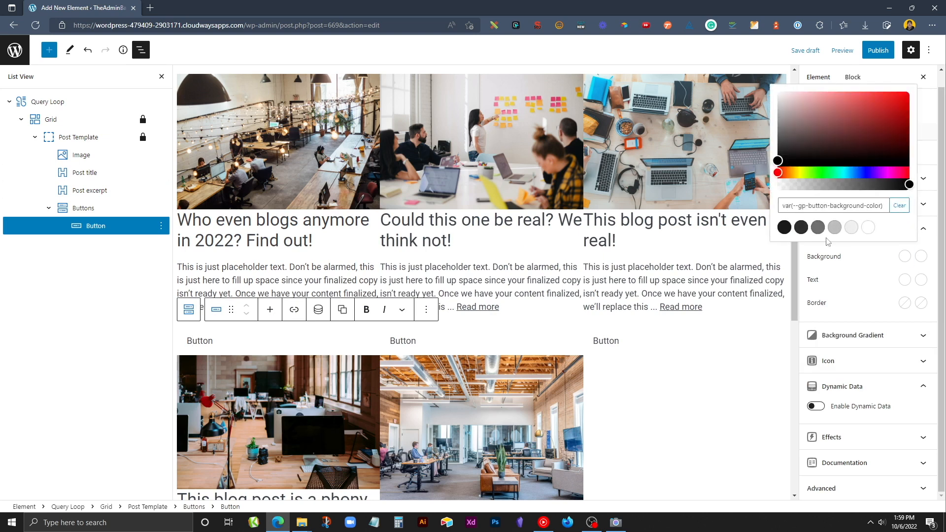
left_click(801, 227)
Step: Set the button's hover background to the darkest palette color and both its normal and hover text colors to white
left_click(922, 258)
left_click(922, 258)
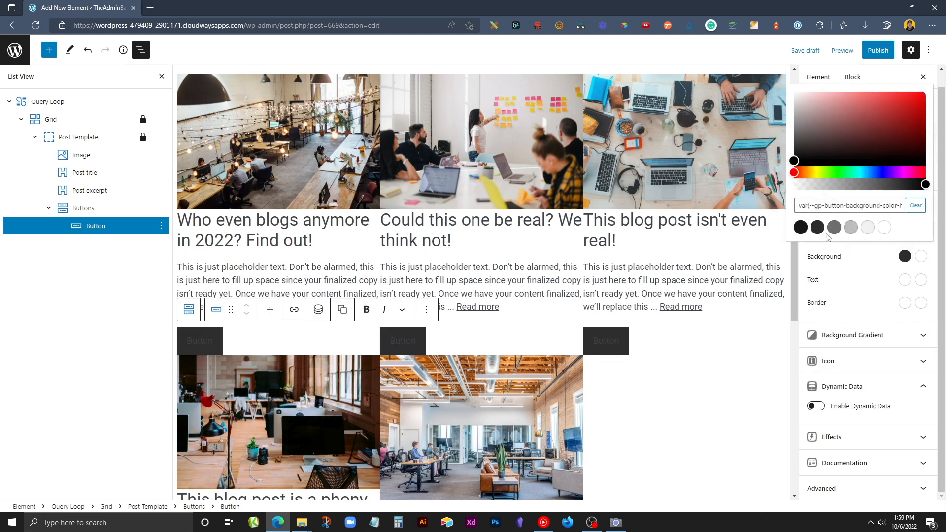
left_click(905, 279)
left_click(868, 251)
left_click(921, 280)
left_click(921, 280)
left_click(884, 251)
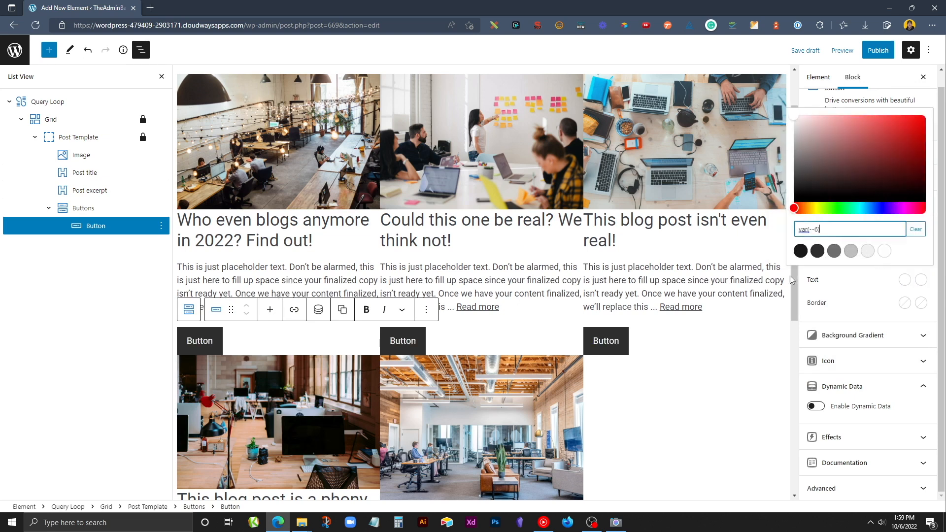
Step: Set the Grid block's horizontal gap and vertical gap to 40 px each
left_click(451, 375)
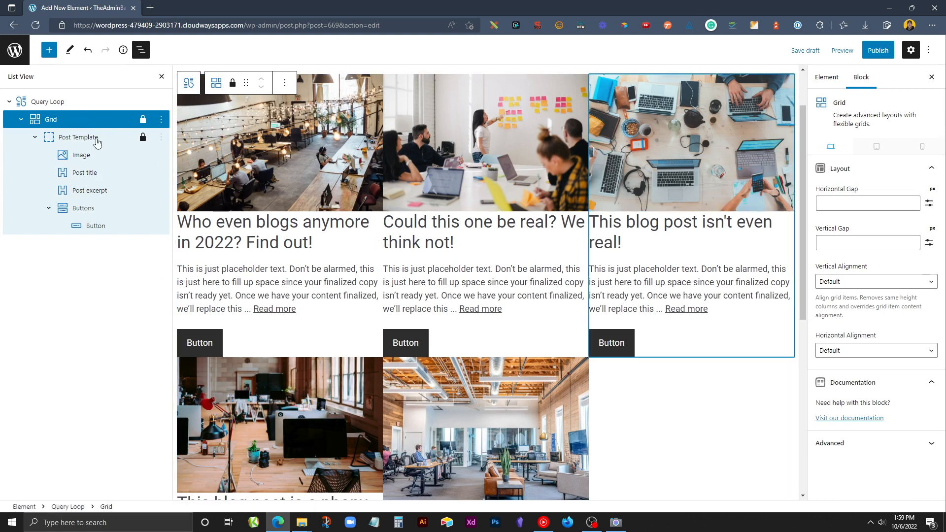
left_click(54, 122)
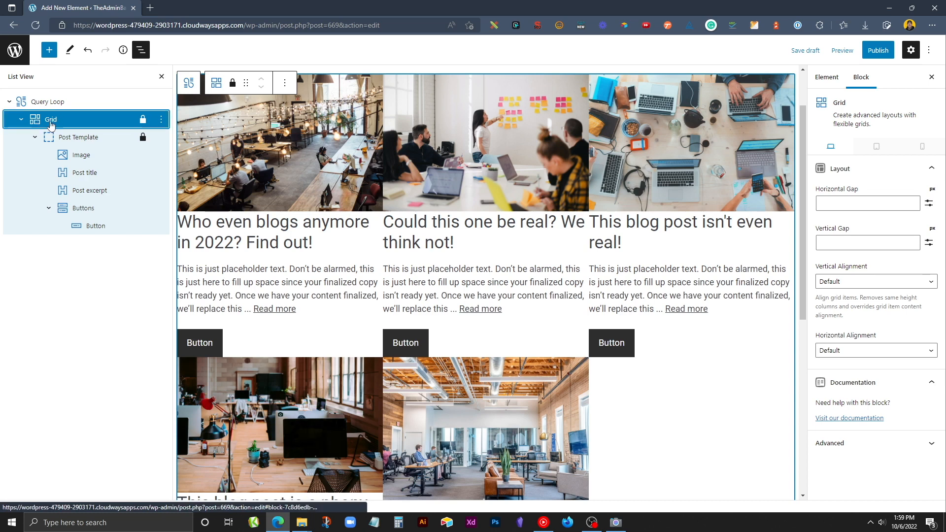
left_click(836, 204)
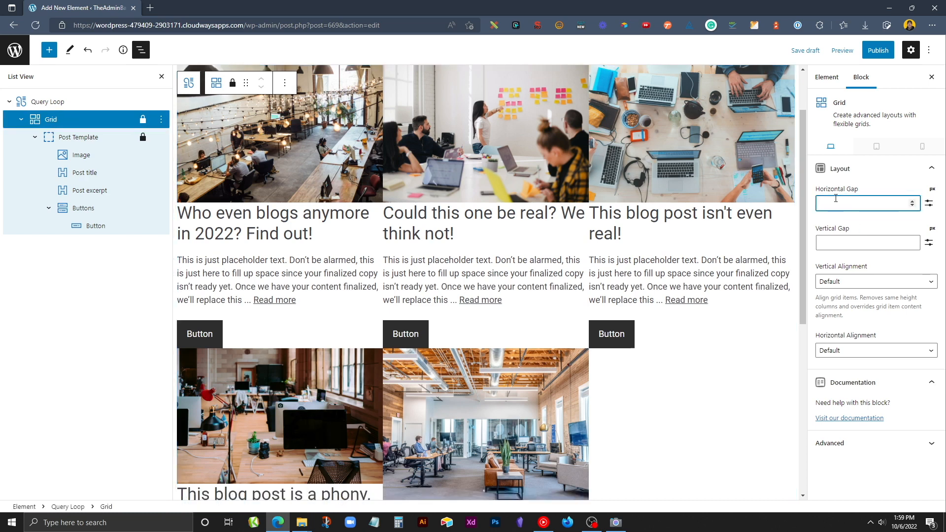
type("40")
key("Tab")
key("Tab")
type("40")
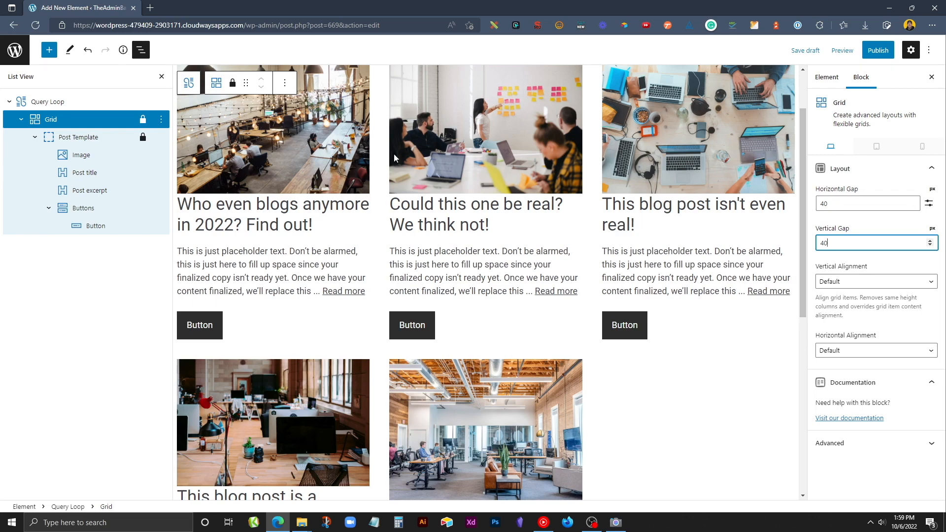
Step: Set the height of the post template's featured image to 200 px
scroll(393, 343, "down", 3)
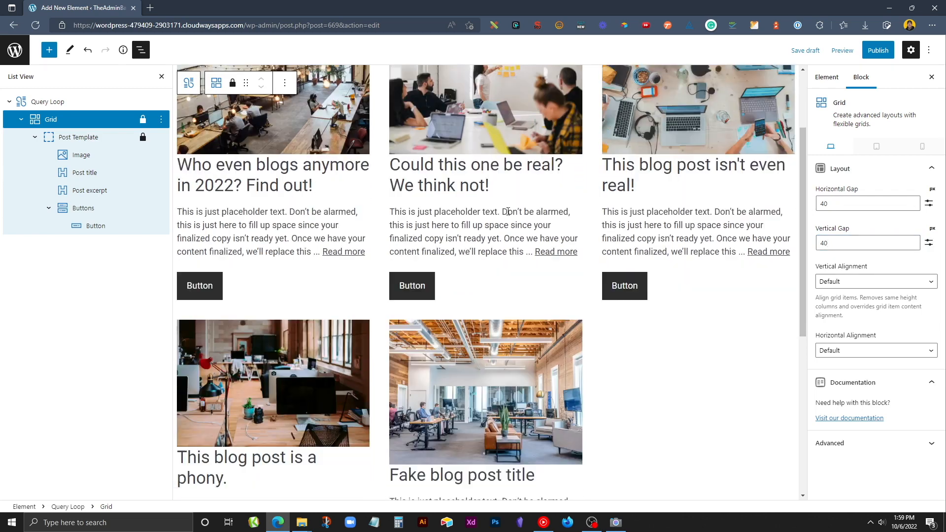
scroll(412, 316, "up", 4)
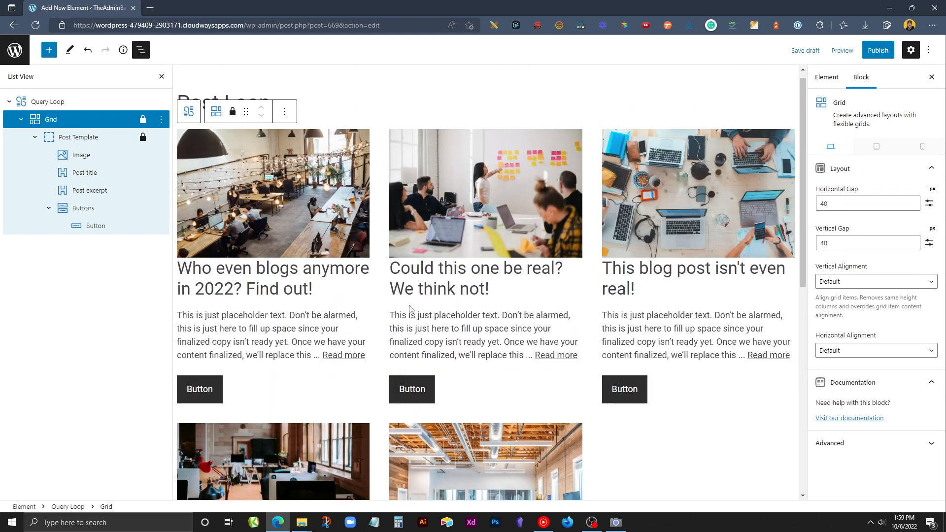
left_click(282, 170)
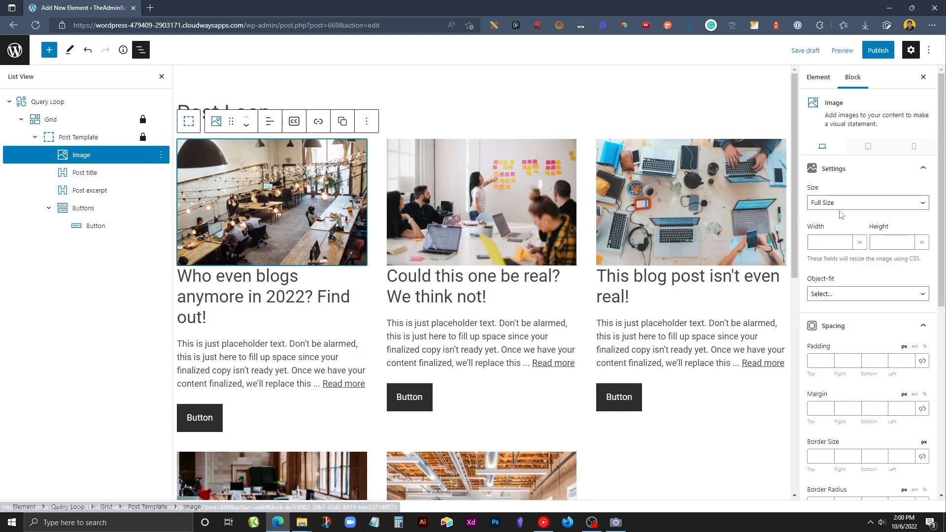
left_click(877, 246)
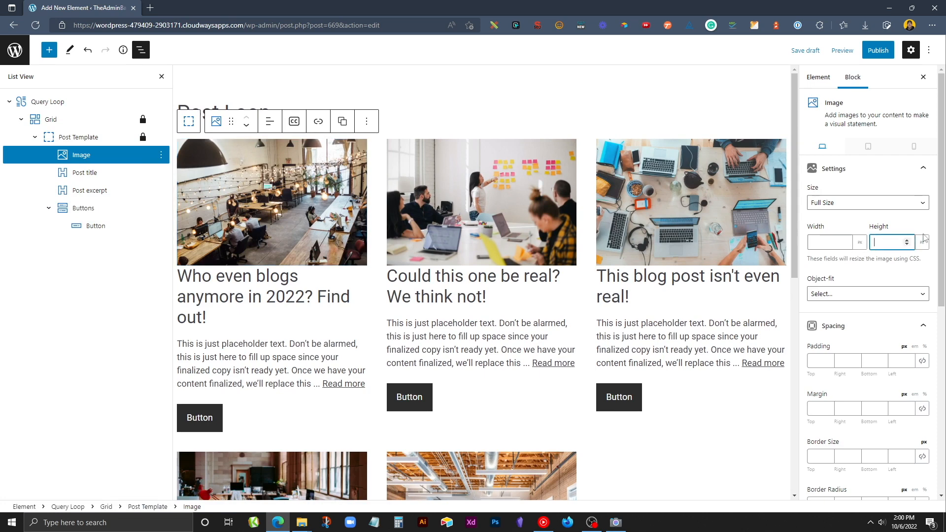
type("200")
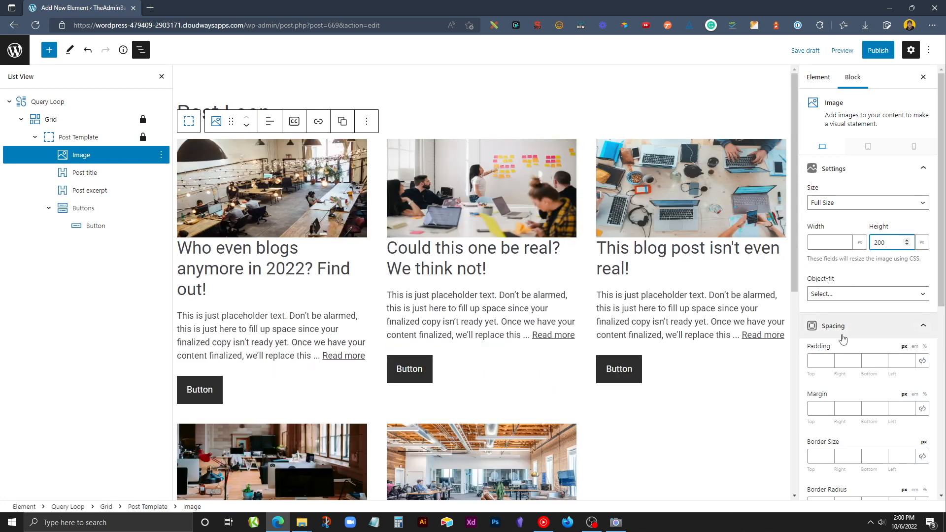
Step: Give the featured image a linked border radius of 8 px on all corners and a bottom margin of 16 px
scroll(843, 340, "down", 1)
left_click(921, 438)
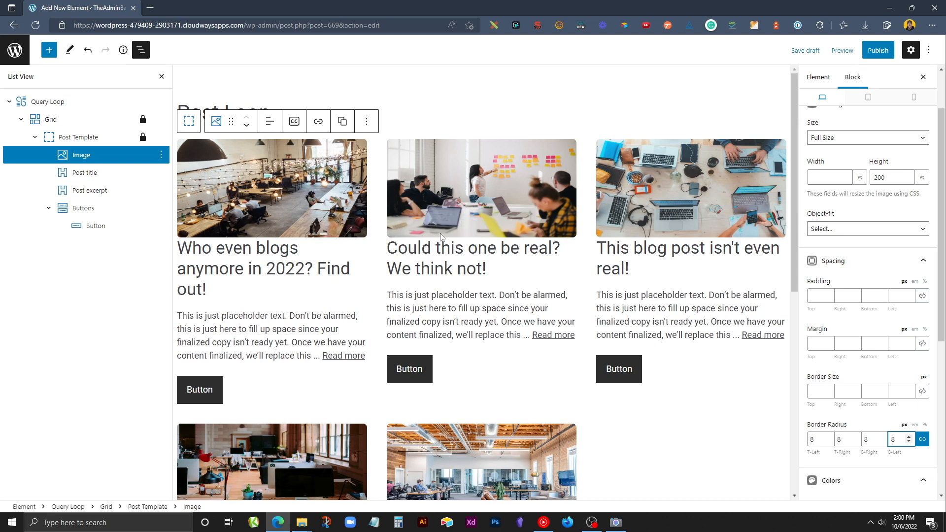
left_click(872, 345)
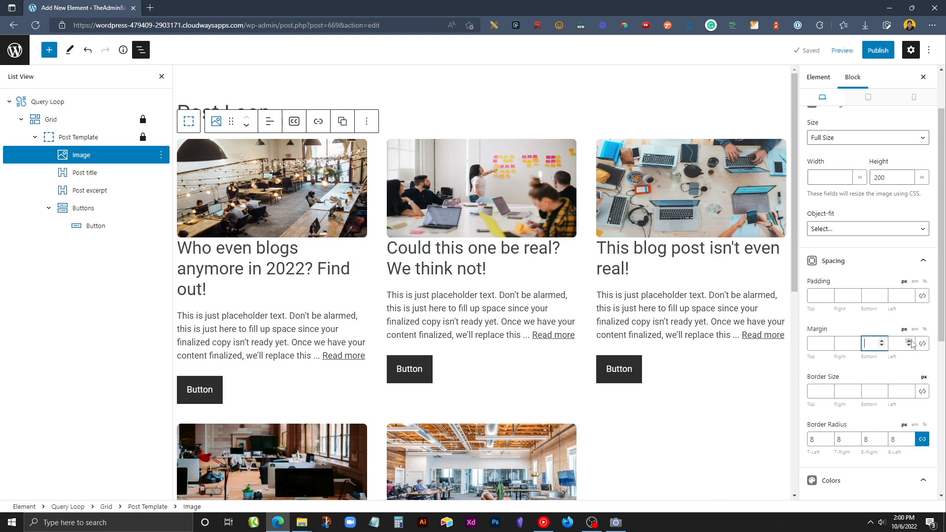
type("16")
Step: Set the post title's font size to 28 px and its weight to Bold
left_click(235, 253)
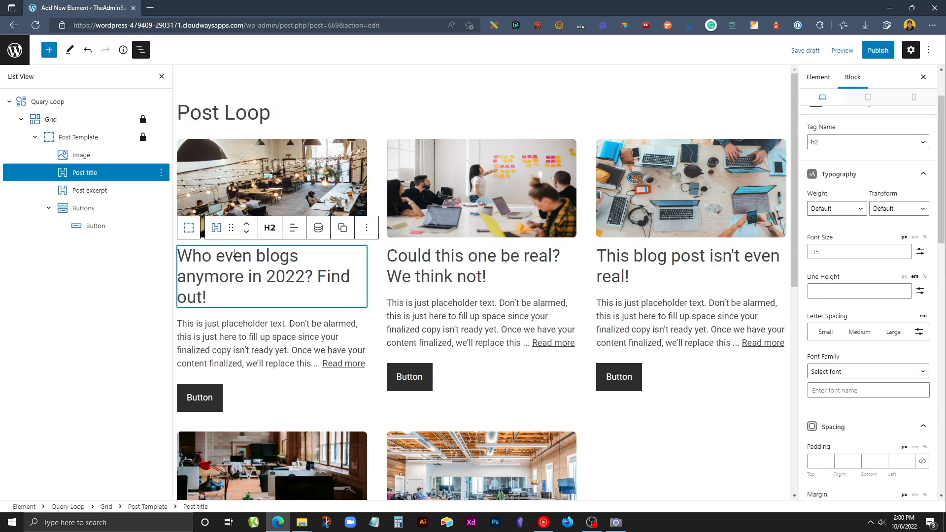
left_click(813, 252)
type("28")
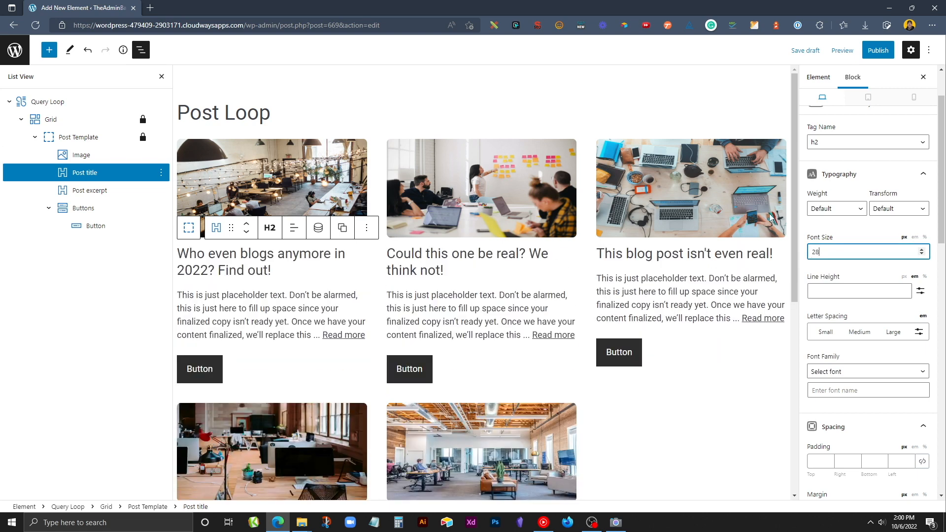
left_click(827, 209)
left_click(828, 241)
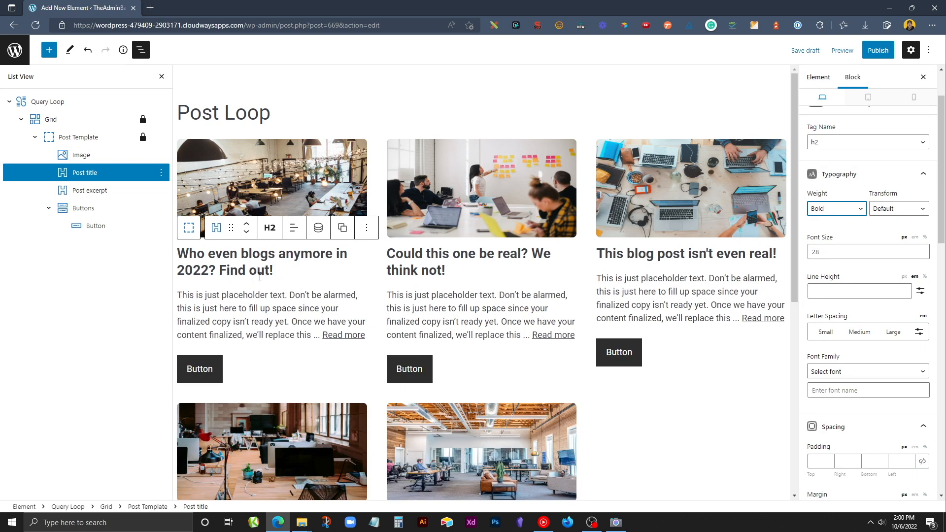
Step: Set the post title's bottom margin to 8 px
scroll(868, 315, "down", 4)
left_click(873, 314)
type("20")
key("BackSpace")
key("BackSpace")
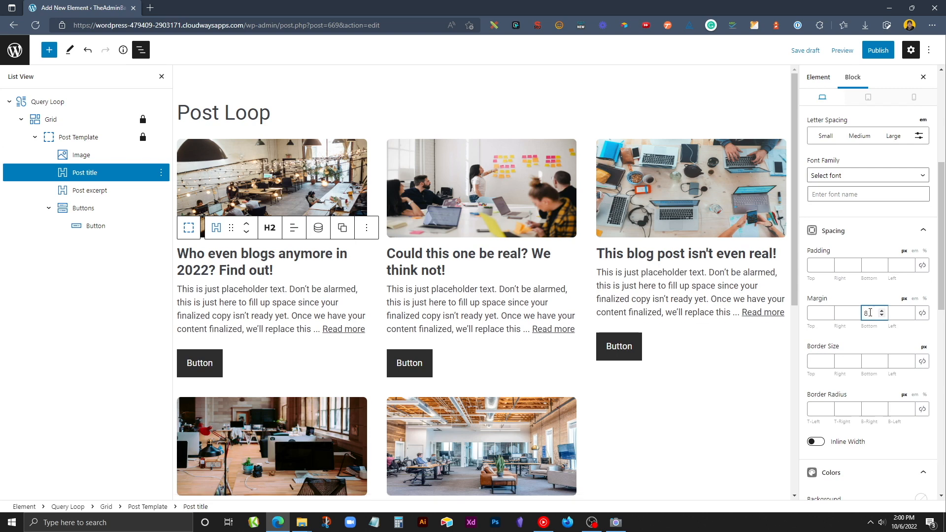
Step: Set the top margin of the Buttons container around the button to 40 px
left_click(217, 358)
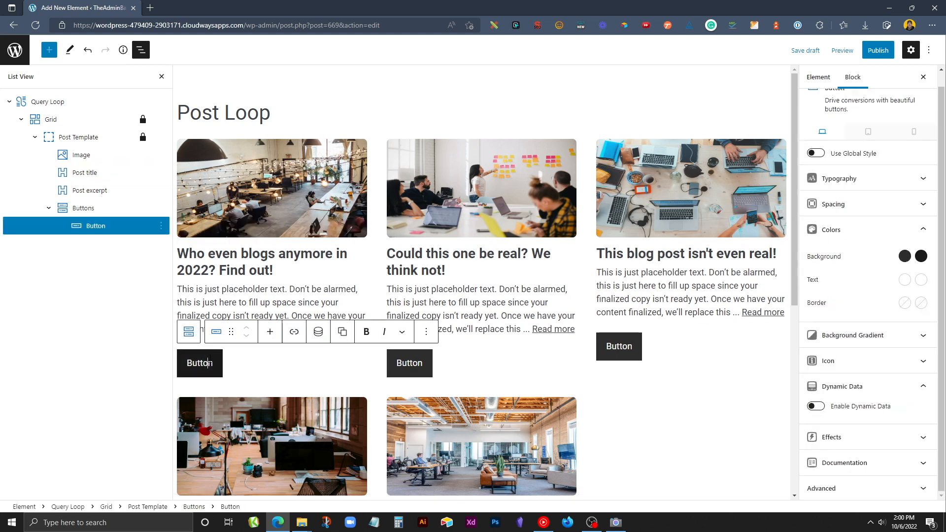
left_click(189, 332)
left_click(823, 229)
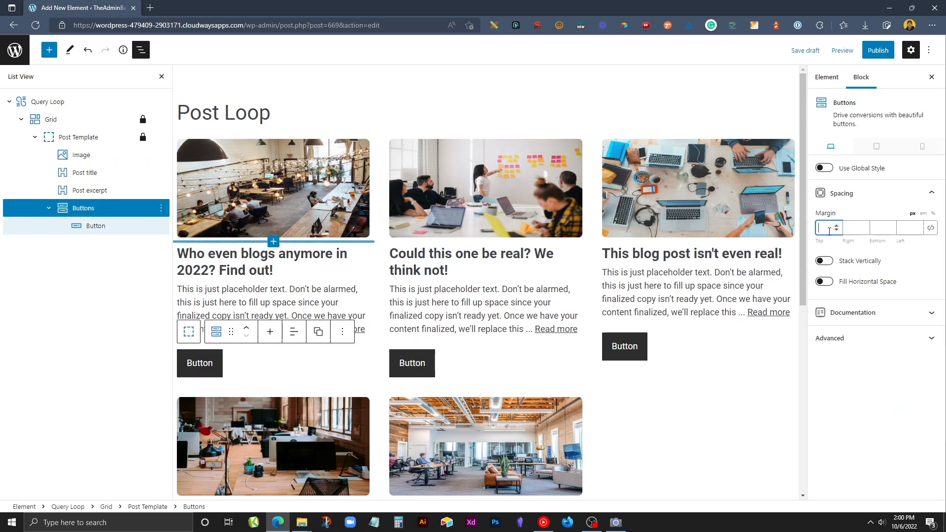
type("40")
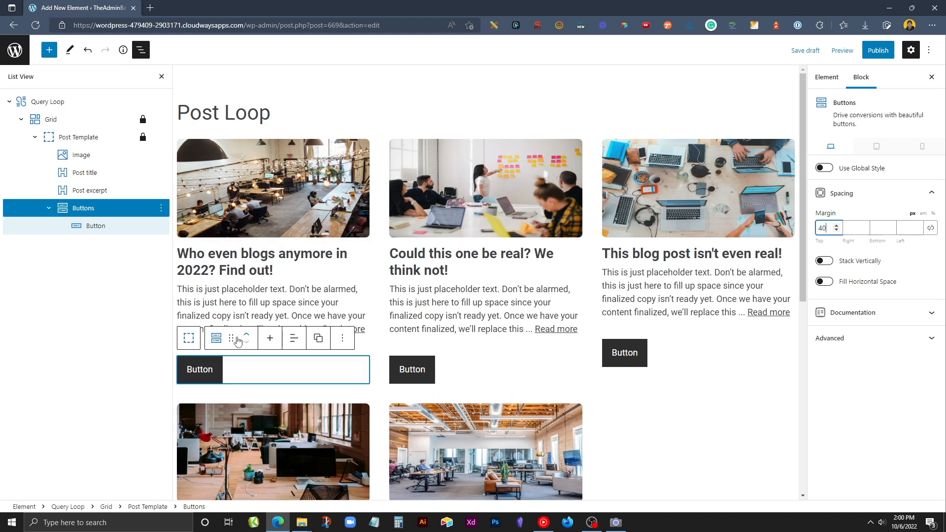
Step: Set the featured image's object-fit to Cover
left_click(255, 304)
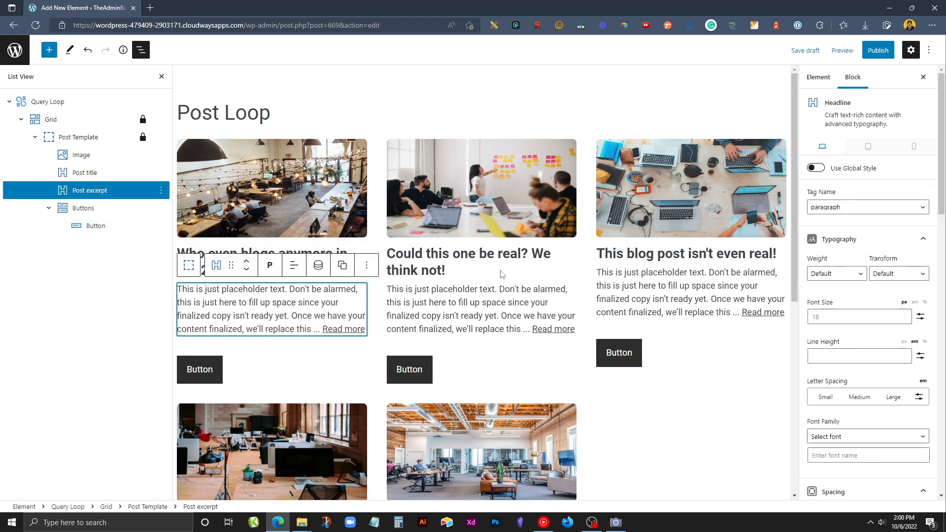
scroll(530, 355, "down", 3)
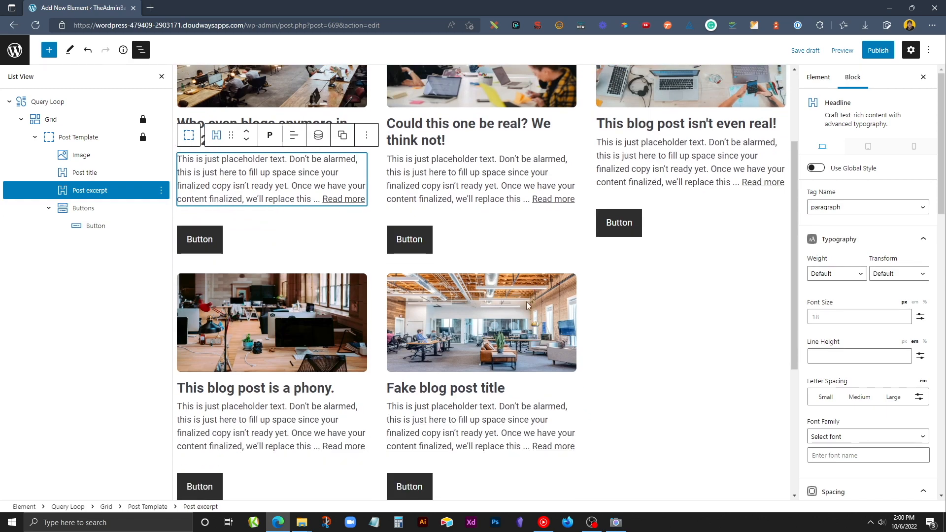
scroll(453, 284, "up", 3)
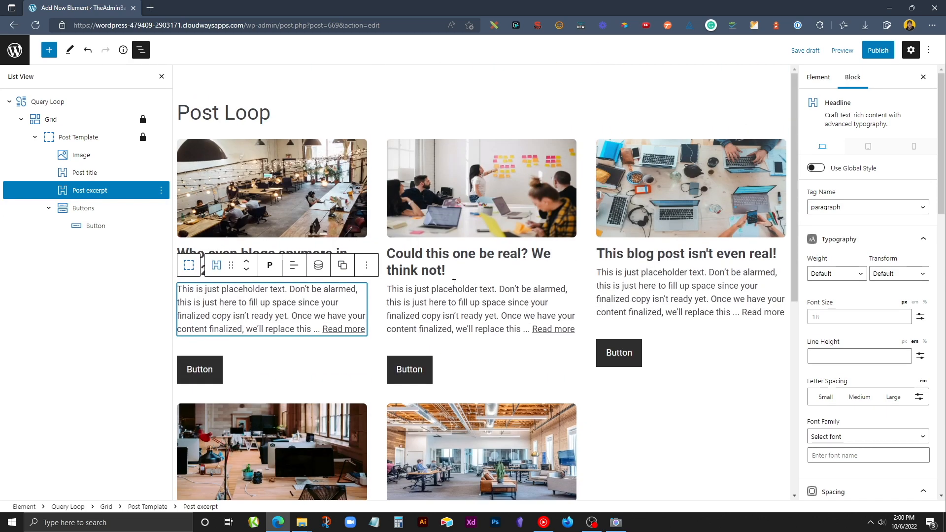
left_click(476, 186)
left_click(477, 207)
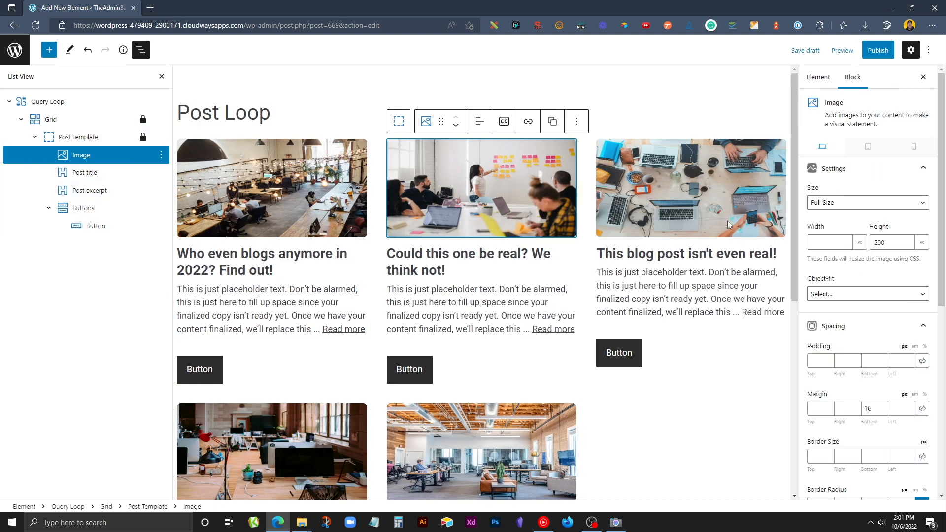
left_click(820, 297)
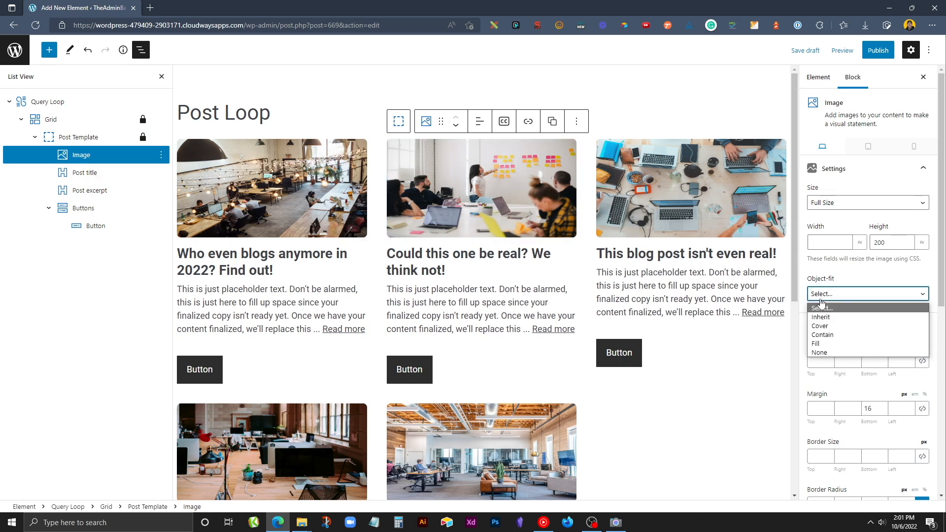
left_click(820, 326)
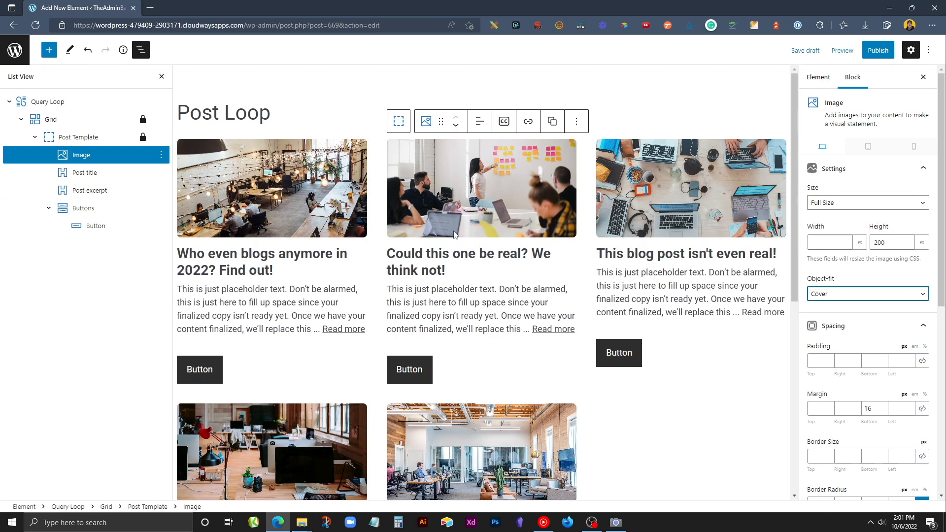
Step: Publish the loop template element with its display location set to Blog
scroll(443, 232, "down", 7)
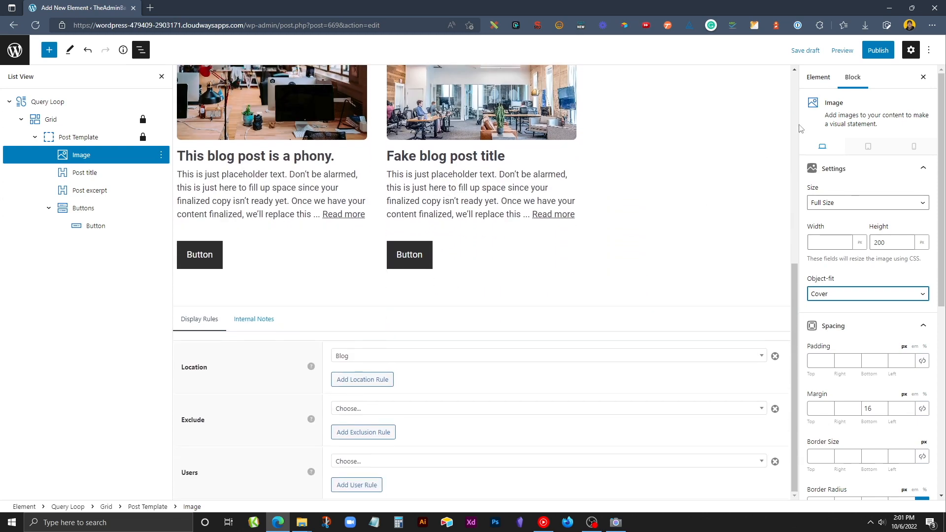
left_click(877, 50)
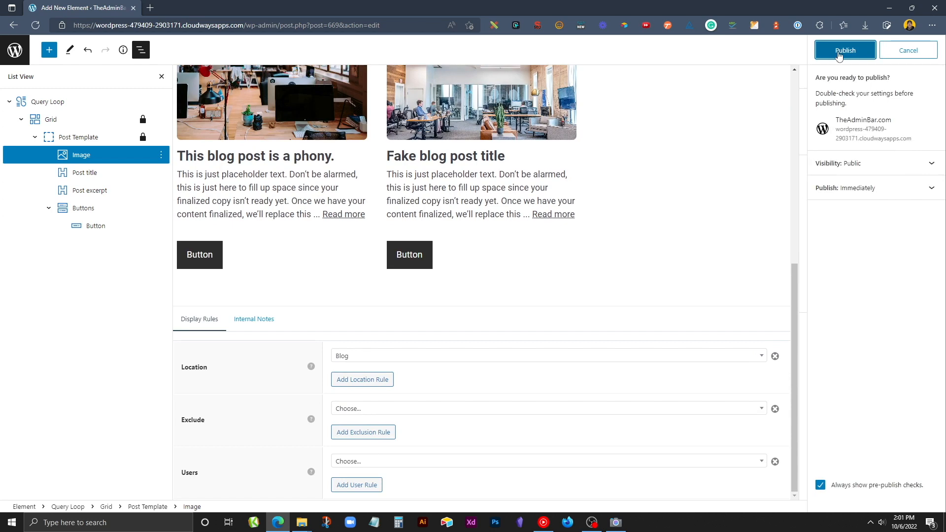
left_click(845, 50)
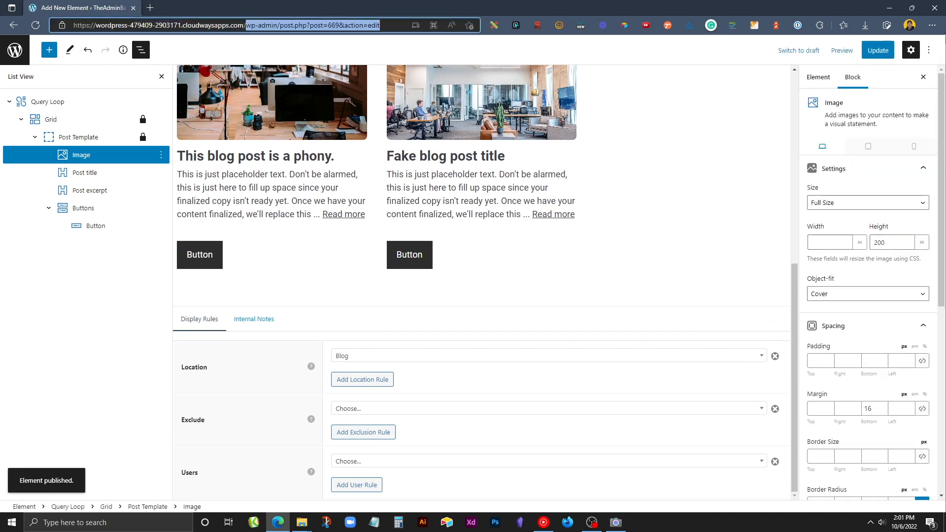
Step: Open the site's blog page and look over the published post grid
type("blog")
key("Return")
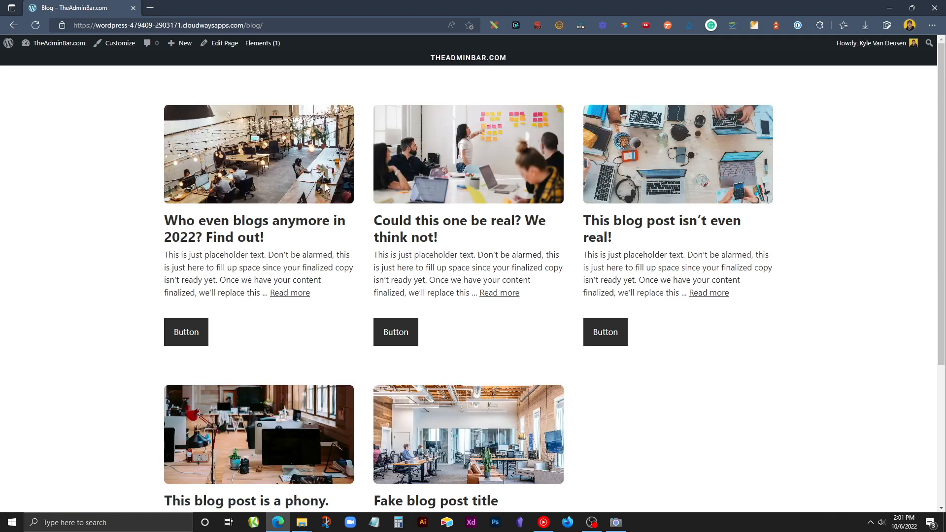
scroll(596, 237, "down", 4)
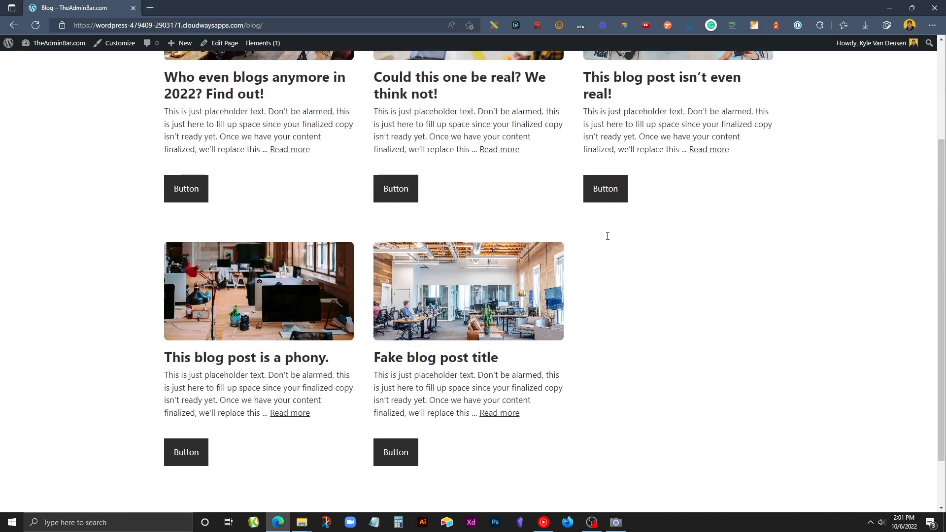
scroll(606, 239, "up", 3)
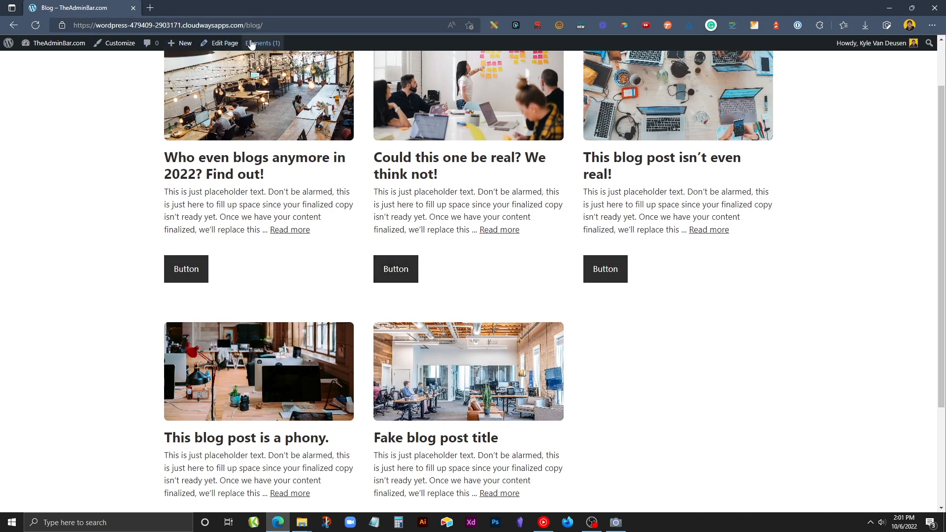
Step: Reopen the Post Loop element for editing, show the block list view, and select the first post's featured image
mouse_move(259, 44)
left_click(262, 61)
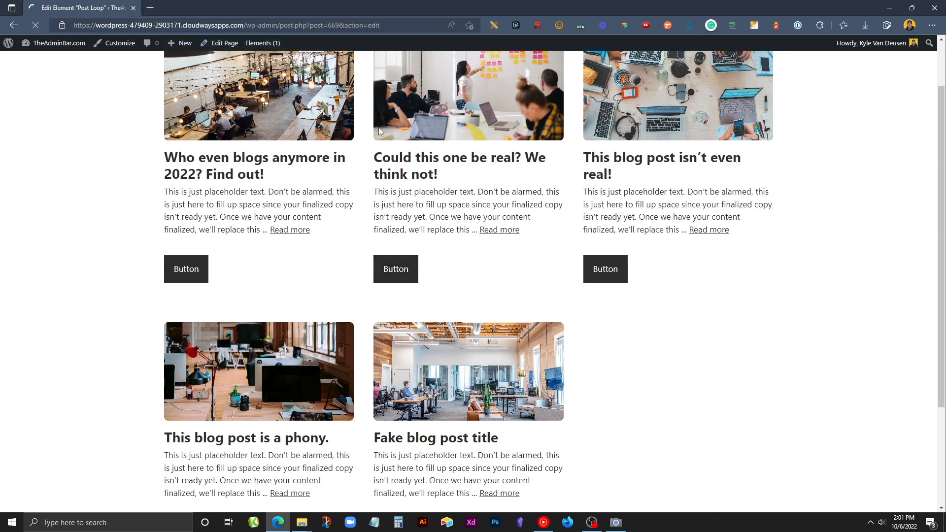
left_click(197, 184)
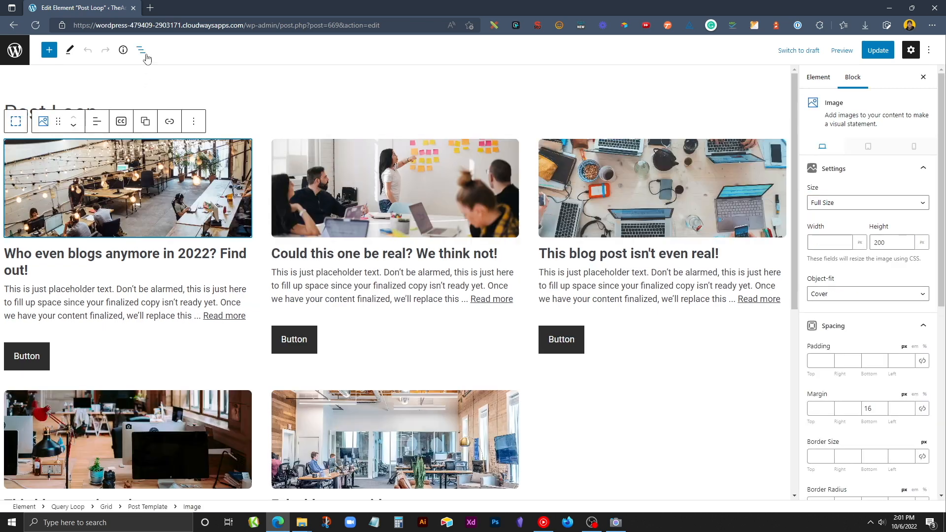
left_click(141, 50)
left_click(291, 172)
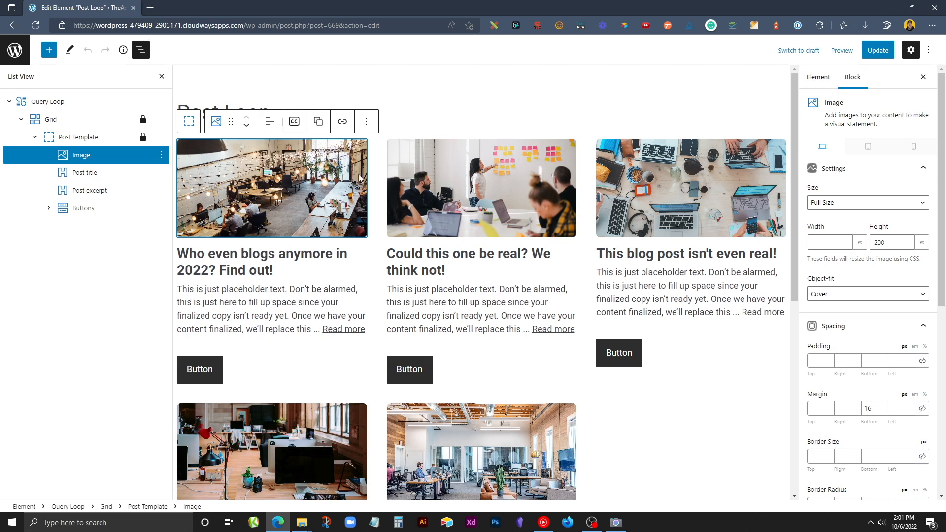
Step: Set the featured image's dynamic link source to Single post
scroll(853, 271, "down", 7)
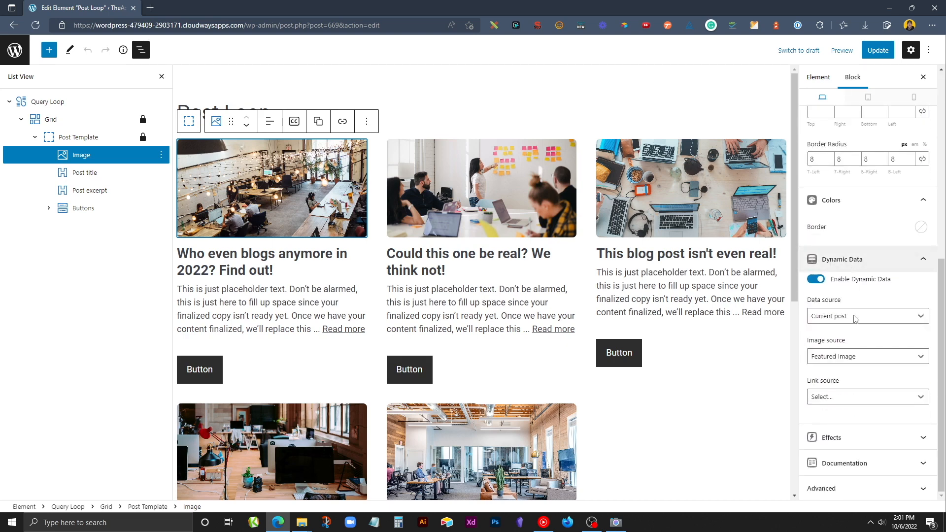
left_click(832, 398)
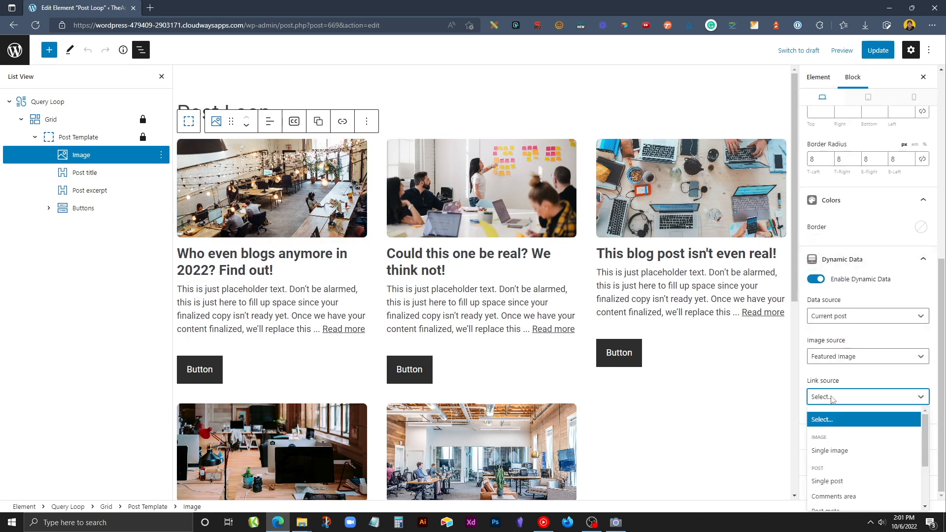
left_click(836, 482)
Step: Set the post title's dynamic link source to Single post
left_click(292, 254)
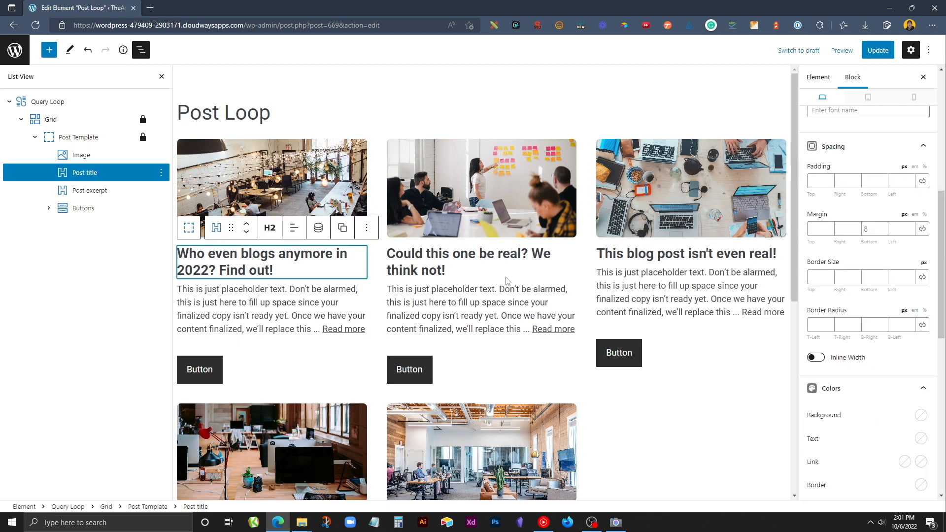
scroll(855, 409, "down", 10)
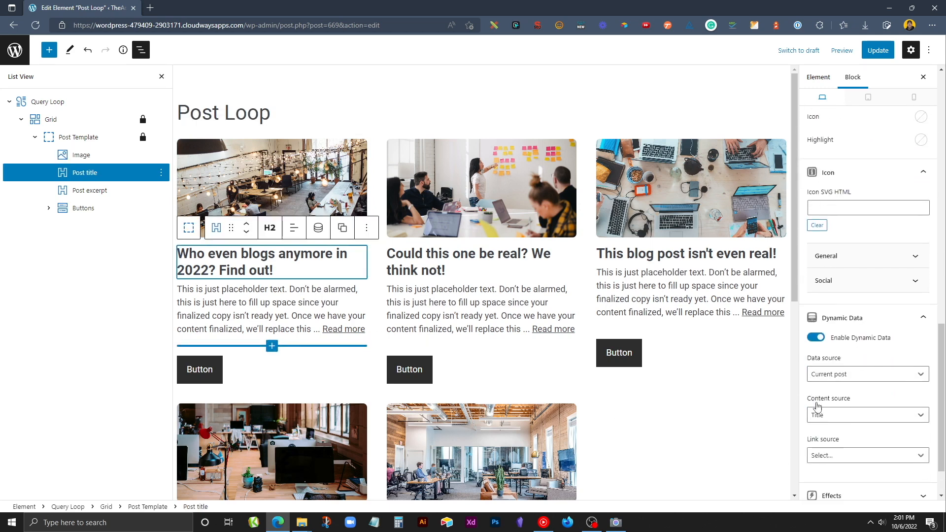
left_click(844, 455)
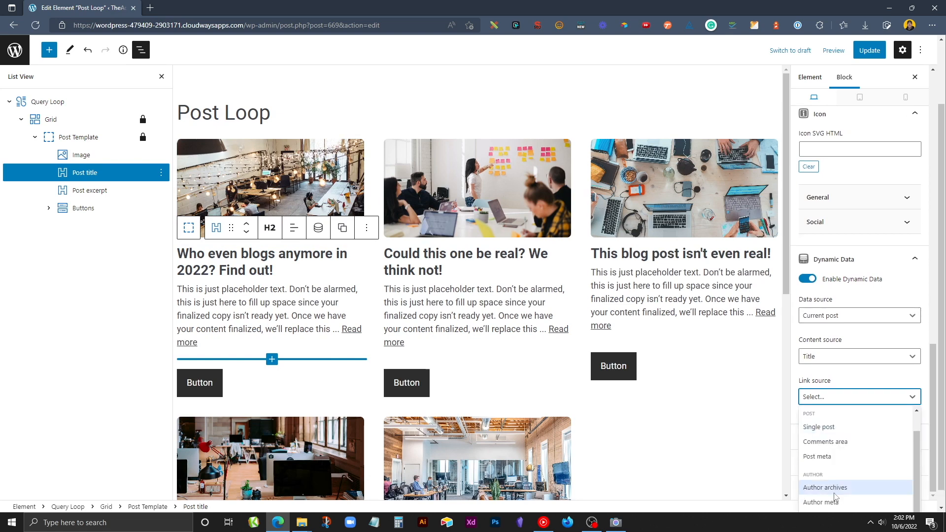
left_click(837, 427)
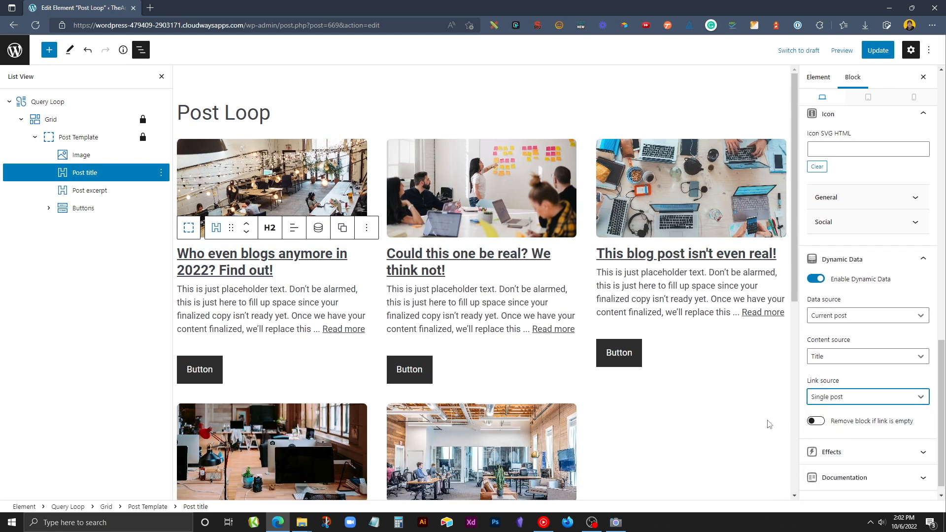
Step: Enable dynamic data on the first post's button and set its link source to Single post
left_click(182, 370)
left_click(840, 405)
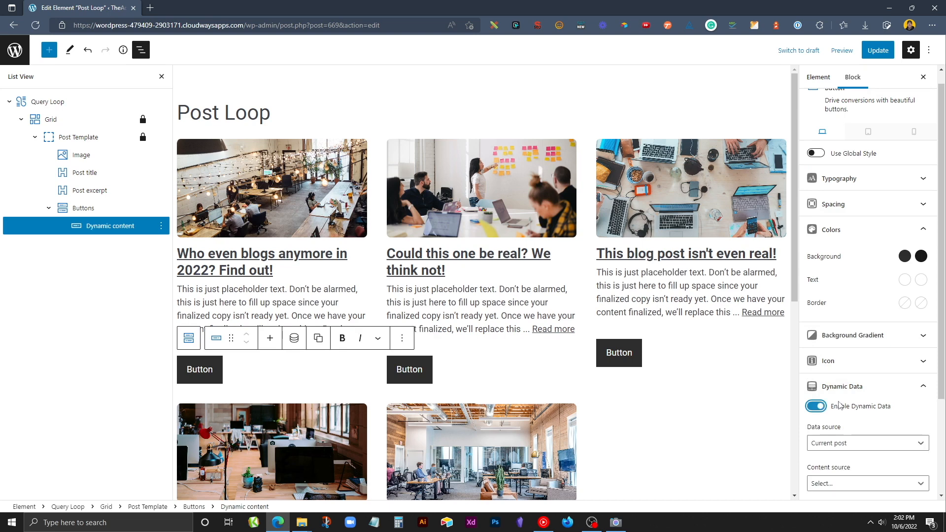
scroll(840, 405, "down", 3)
left_click(823, 399)
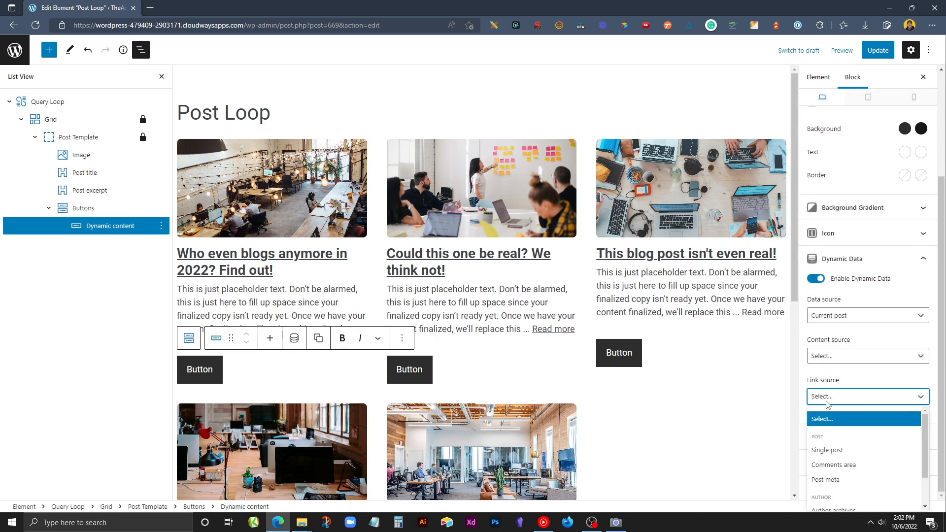
left_click(841, 451)
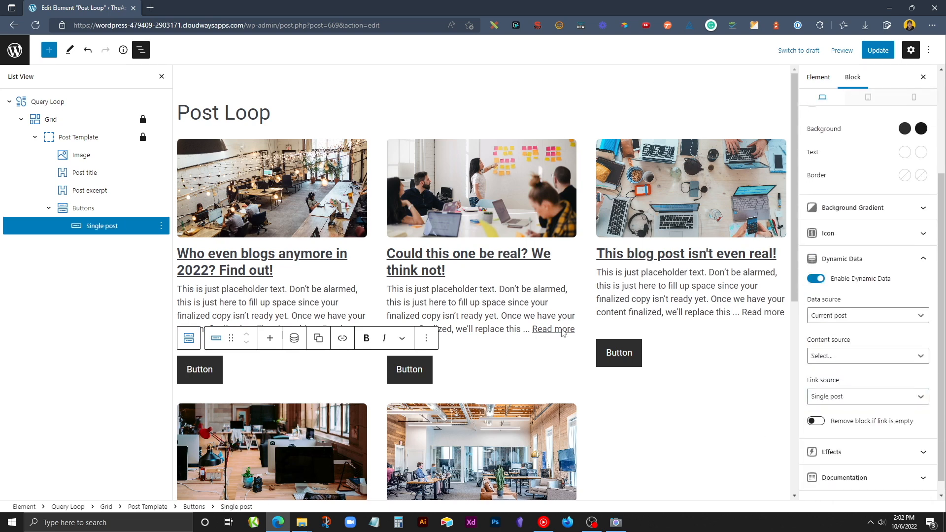
Step: Turn off the default more link on the post excerpt and update the element
left_click(241, 301)
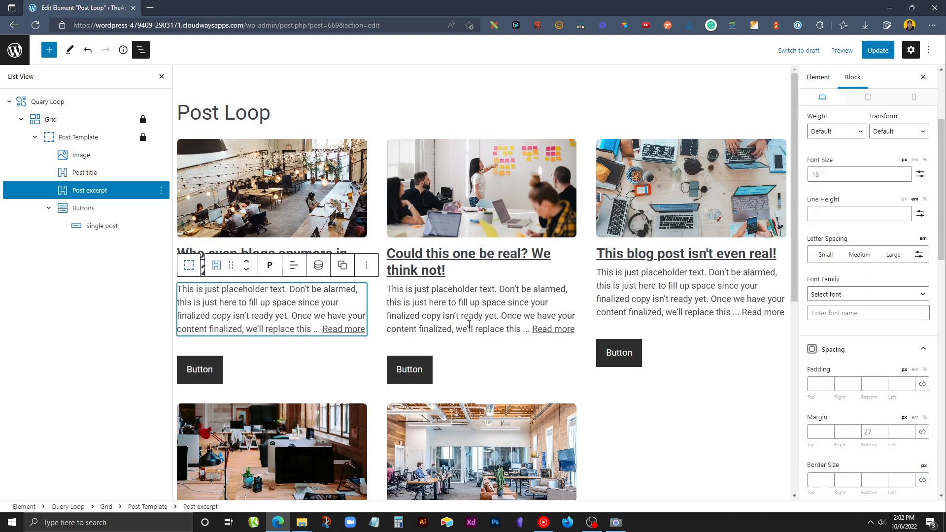
scroll(860, 296, "up", 3)
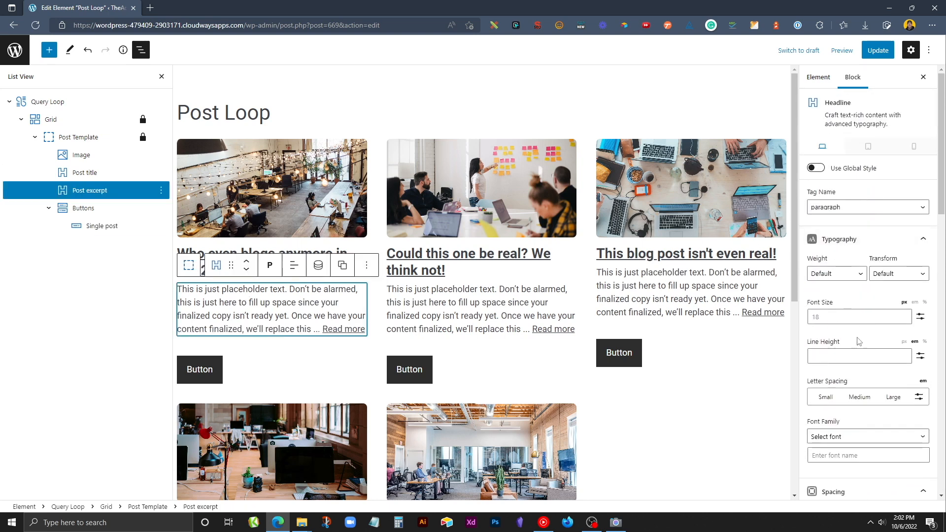
scroll(857, 341, "down", 15)
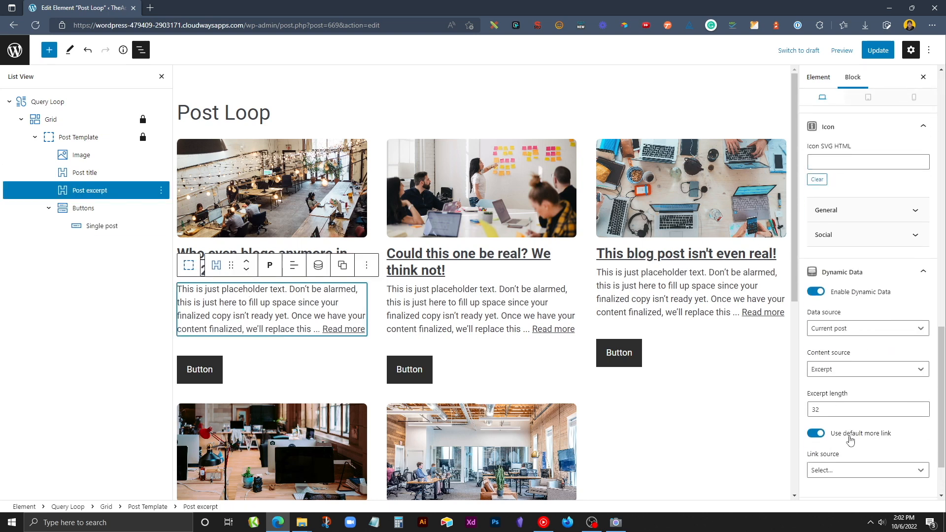
left_click(816, 435)
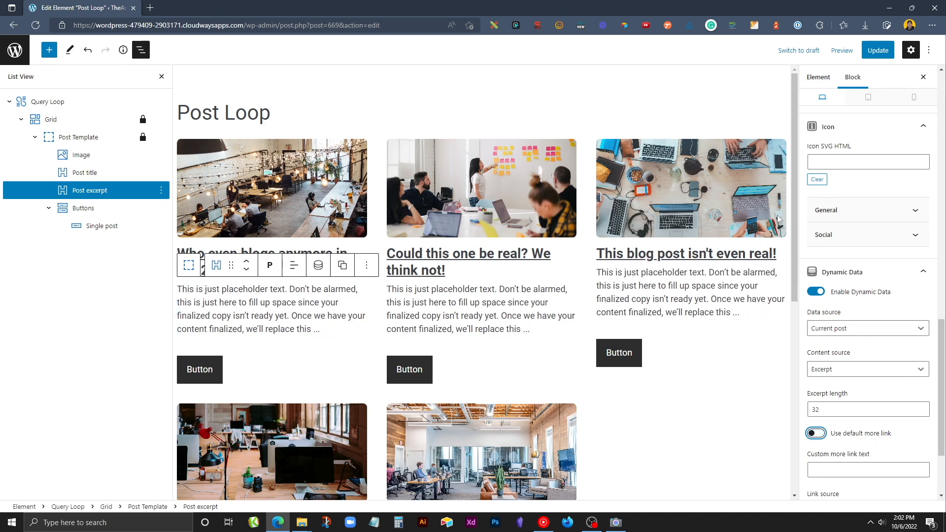
left_click(878, 50)
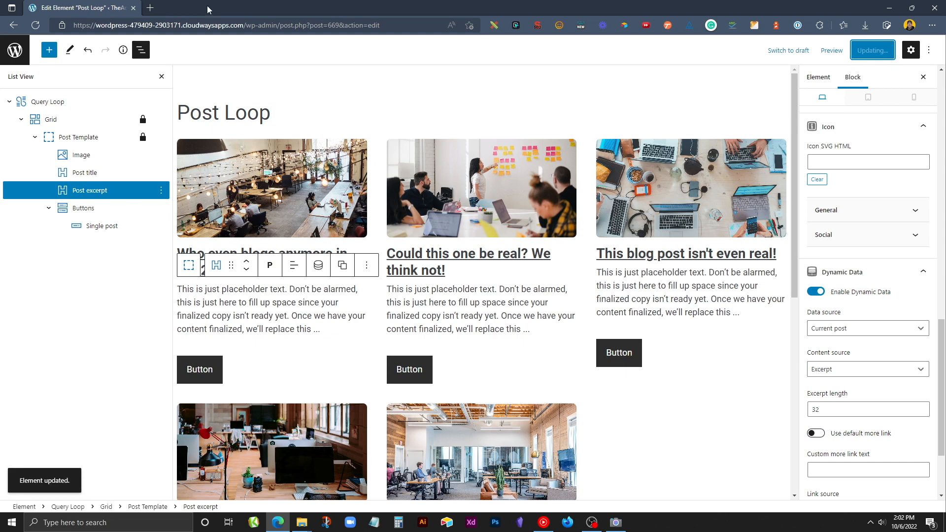
Step: Open the site's blog page to check the updated post grid
left_click_drag(380, 25, 245, 25)
type("bl")
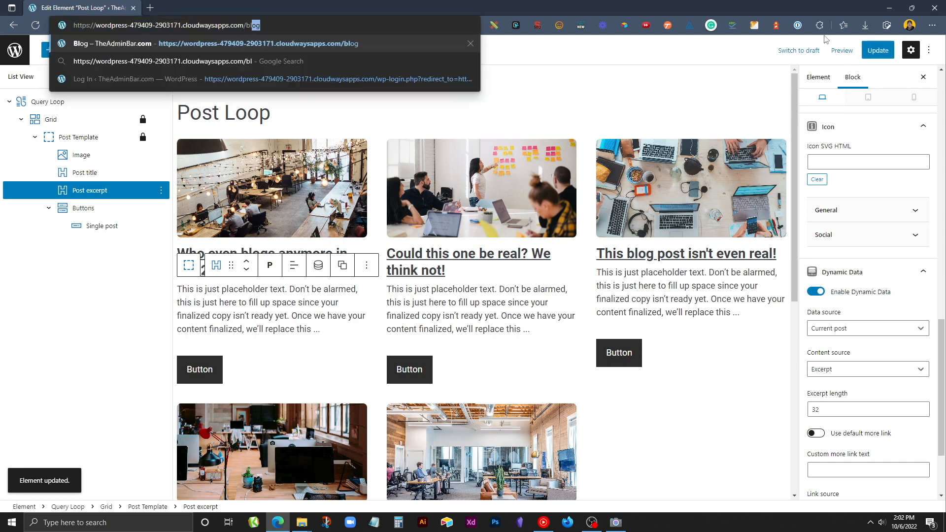
key("Return")
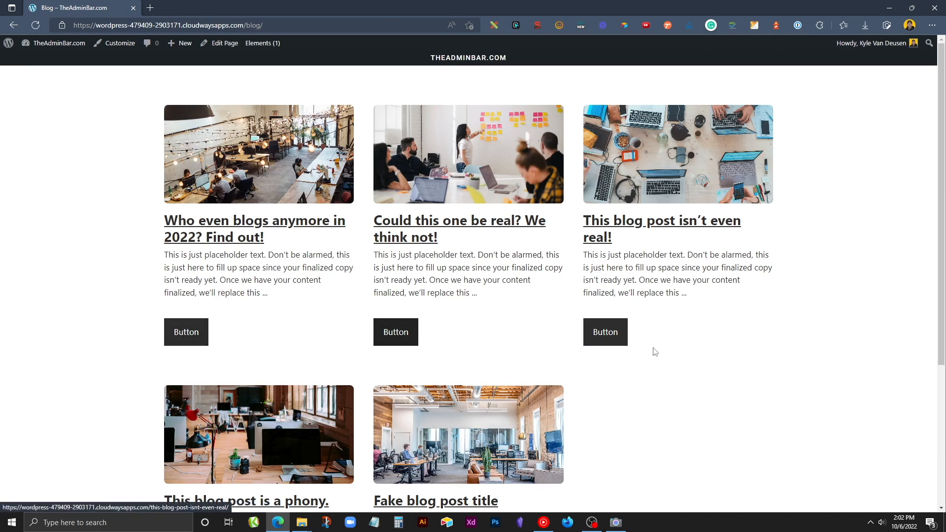
Step: Open the first post through its title link, look it over, and view its General category archive
left_click(243, 230)
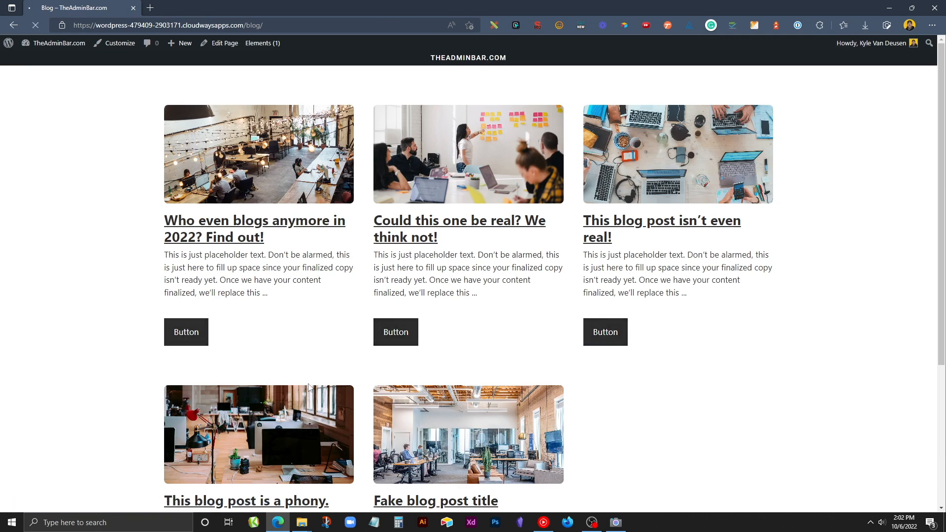
scroll(214, 166, "down", 6)
scroll(284, 338, "up", 6)
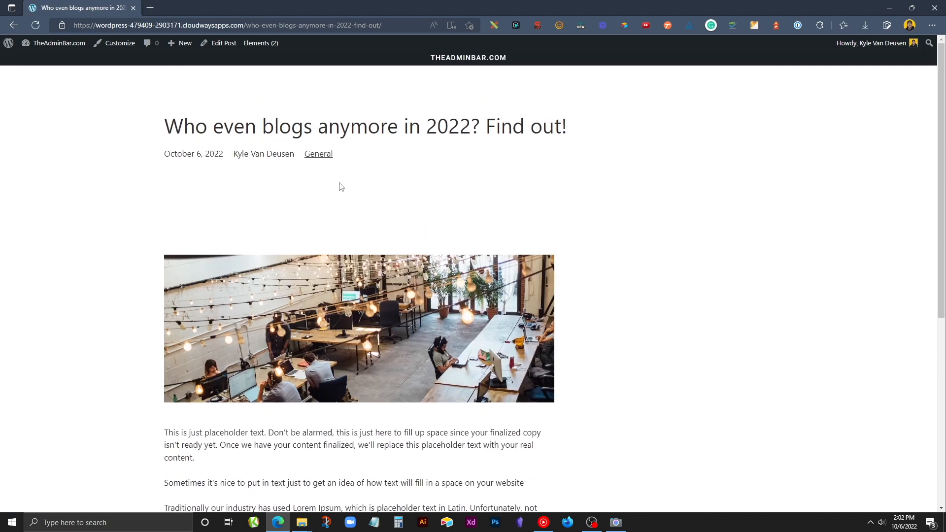
left_click(318, 154)
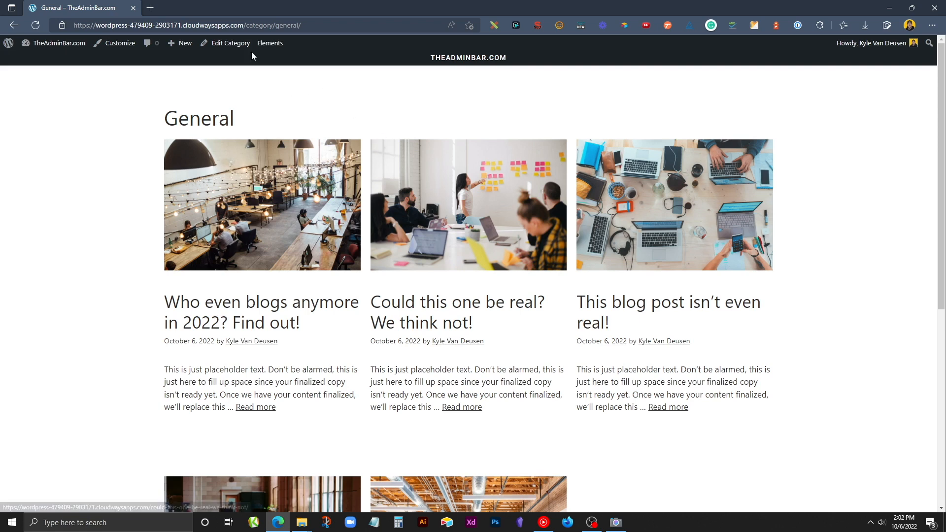
Step: Reopen the Post Loop element for editing and add All Archives as a second display location
left_click(270, 50)
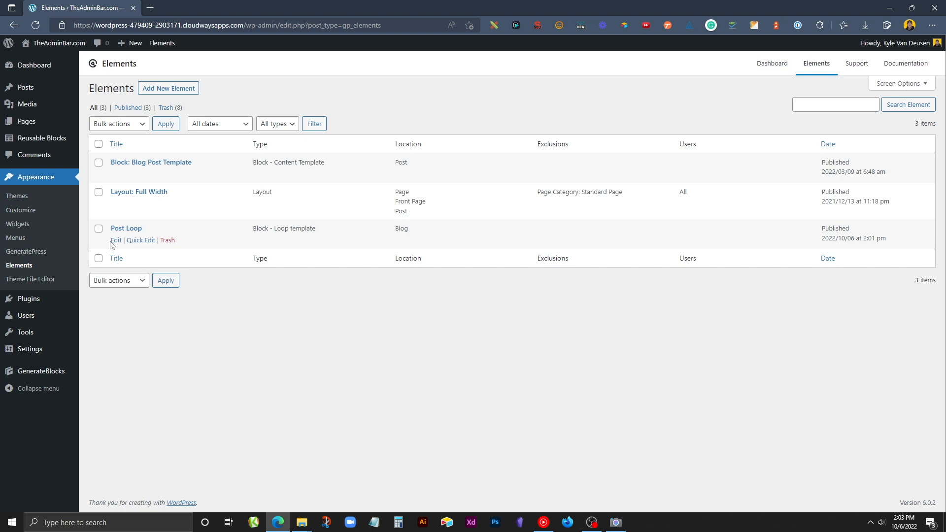
left_click(116, 241)
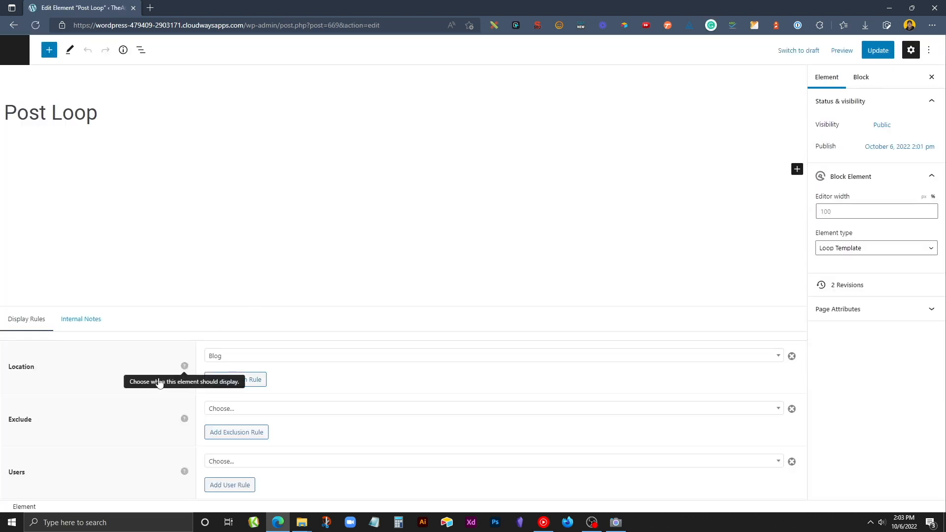
scroll(187, 420, "down", 5)
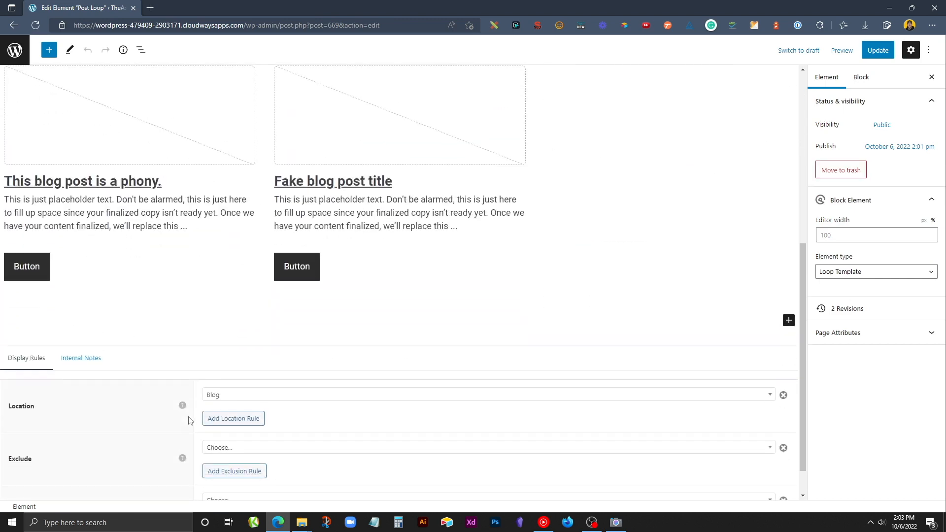
left_click(233, 380)
left_click(244, 377)
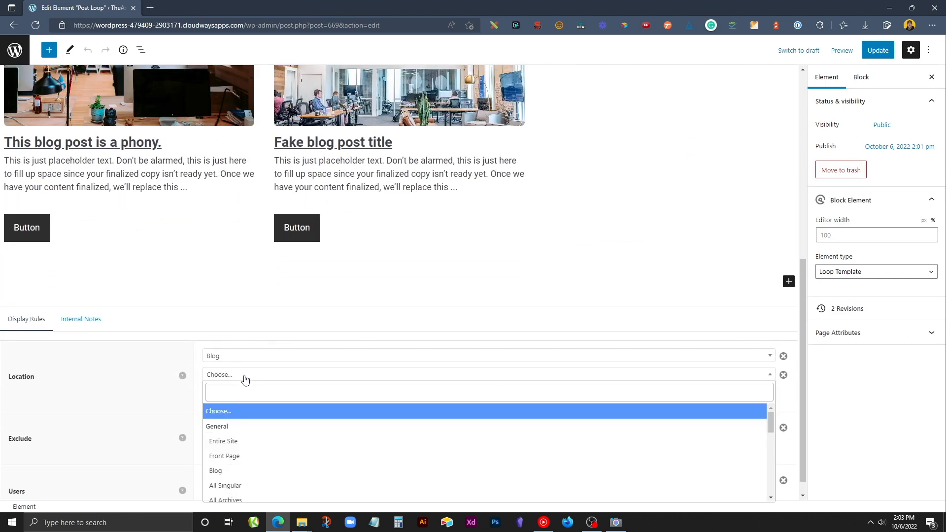
scroll(256, 471, "down", 1)
left_click(243, 486)
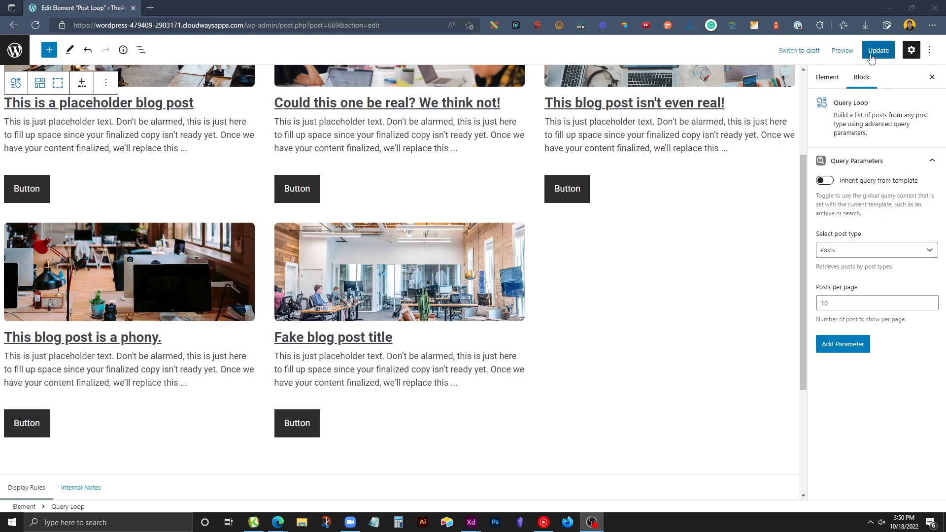
Step: Show the block list view, make the Query Loop inherit its query from the template, and update the element
left_click(141, 50)
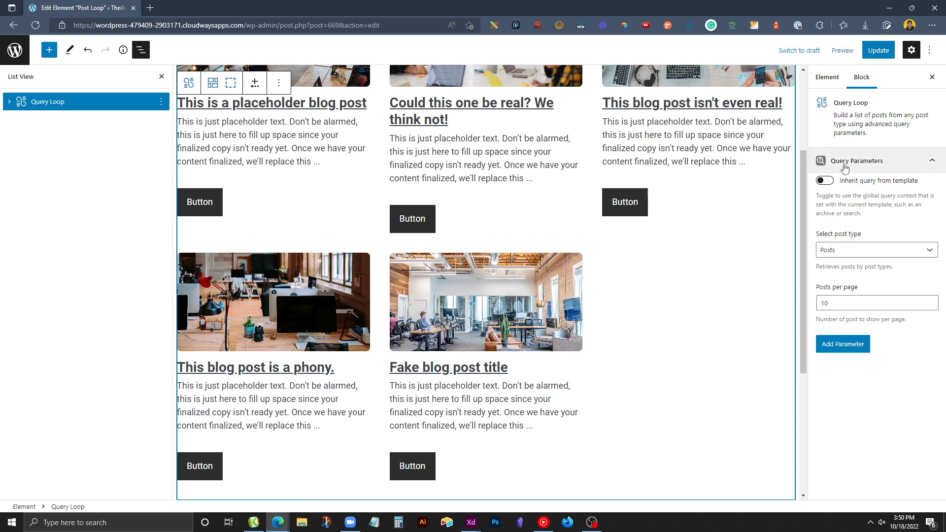
left_click(825, 181)
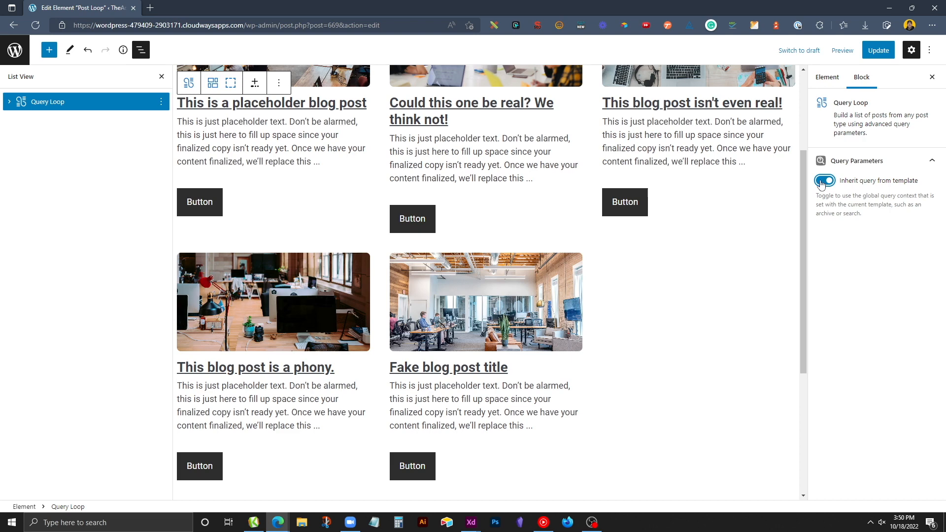
left_click(879, 50)
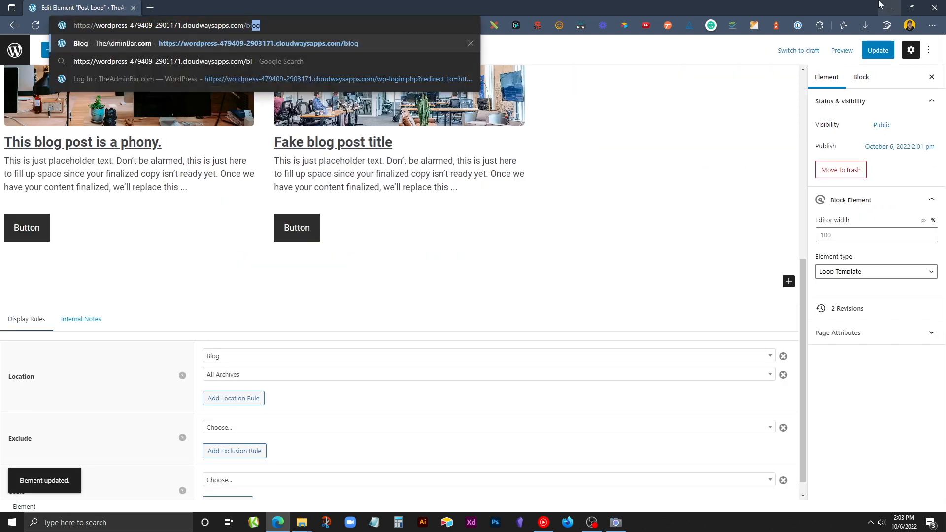
Step: Return to the blog page, follow the first post's button, and open the post's General category archive
key("Return")
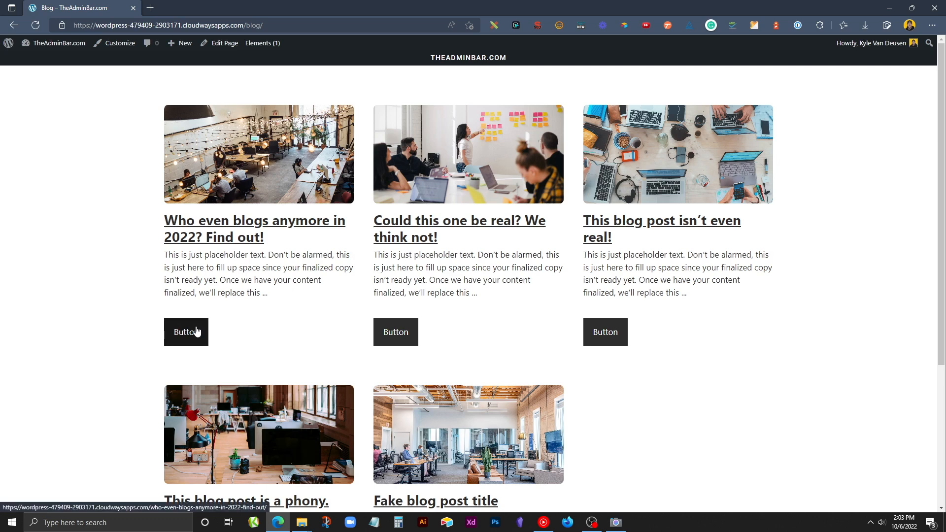
left_click(197, 332)
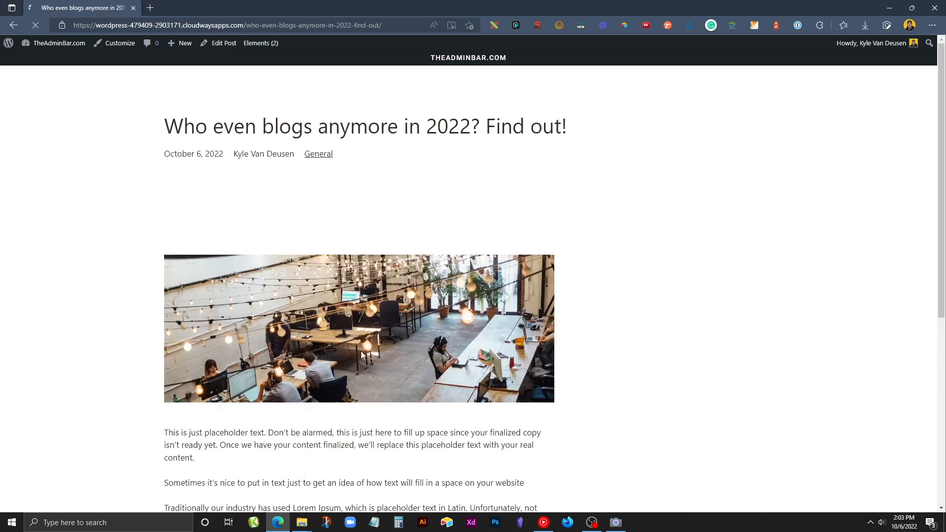
left_click(325, 155)
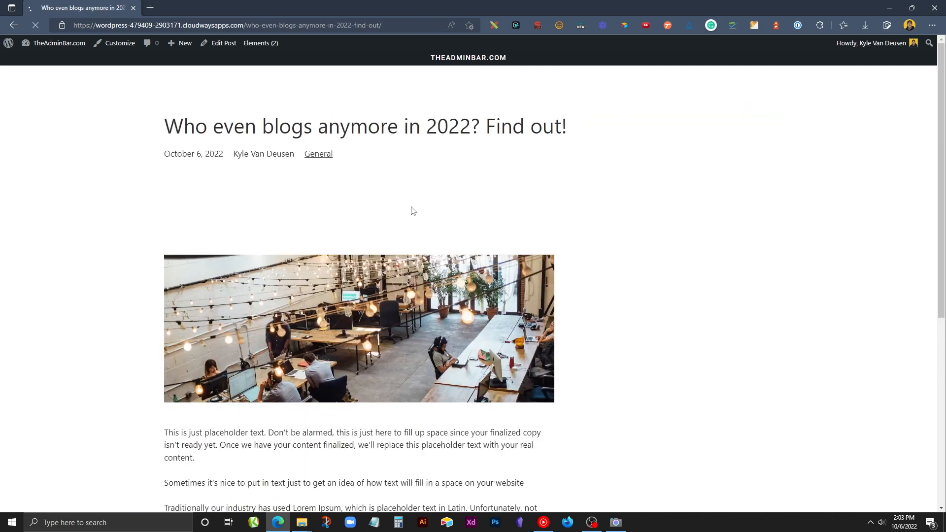